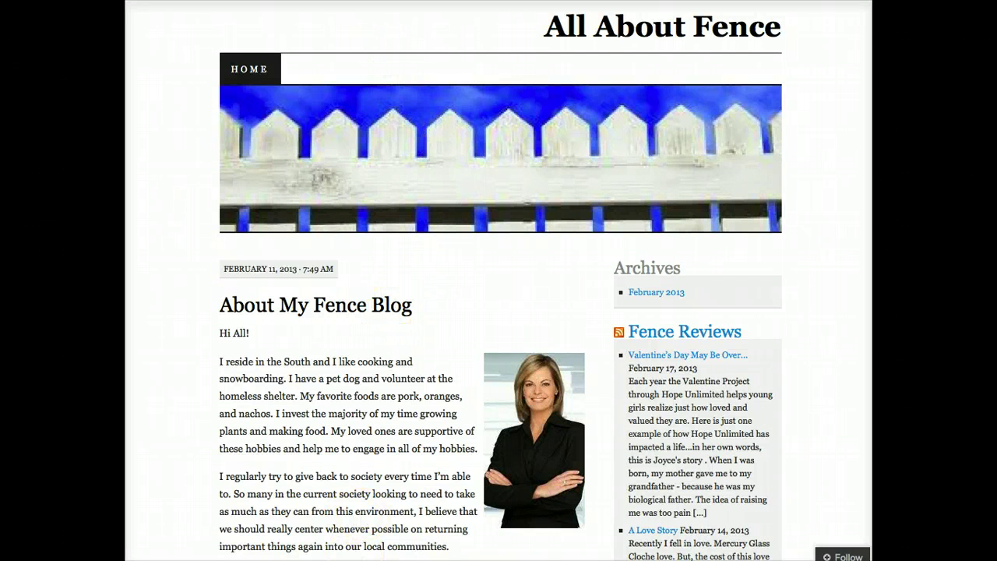
Leave the full-screen view and look through the open WordPress, DevHub and Jigsy fence blogs
key(super+shift+f)
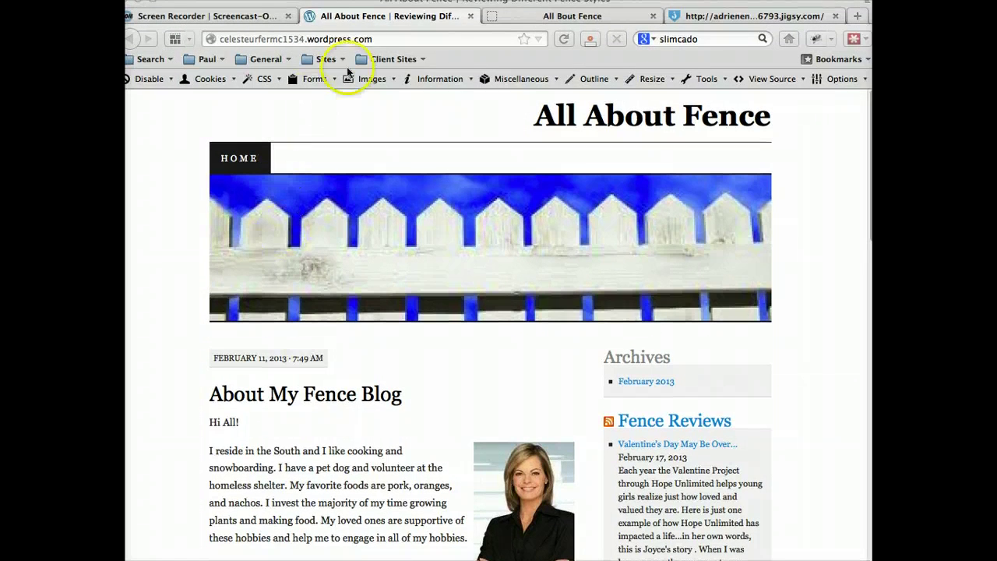
click(535, 18)
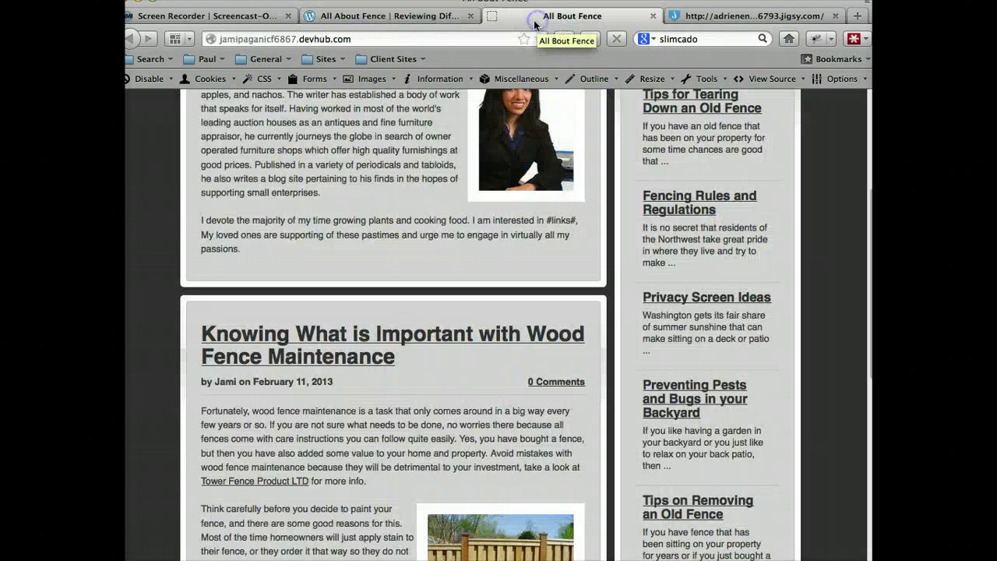
click(410, 15)
click(559, 19)
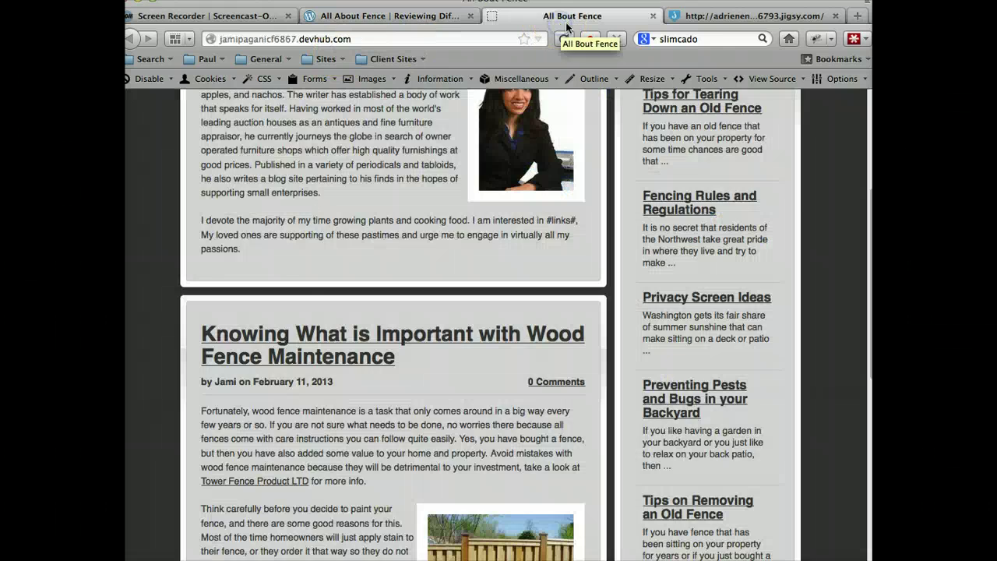
click(757, 22)
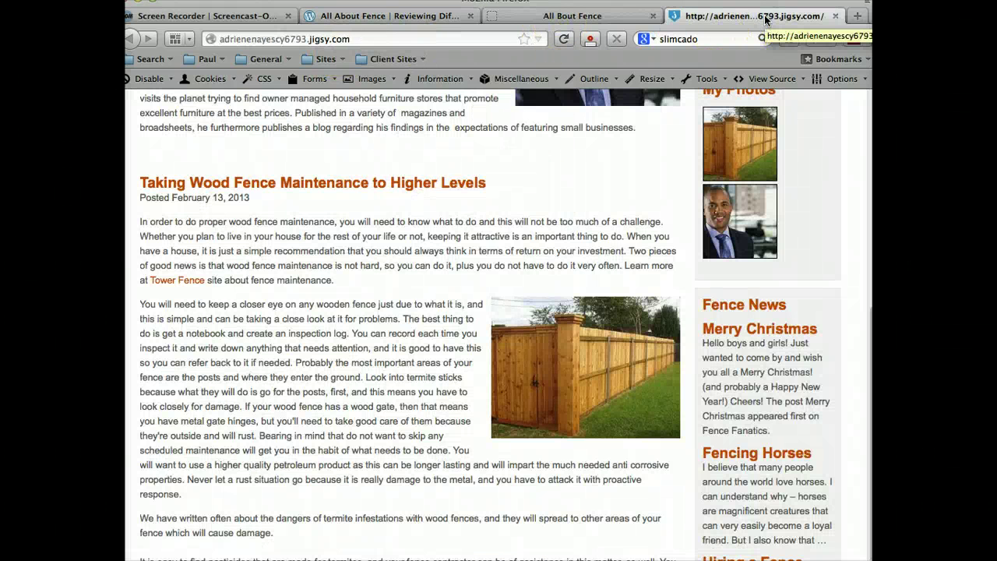
click(757, 19)
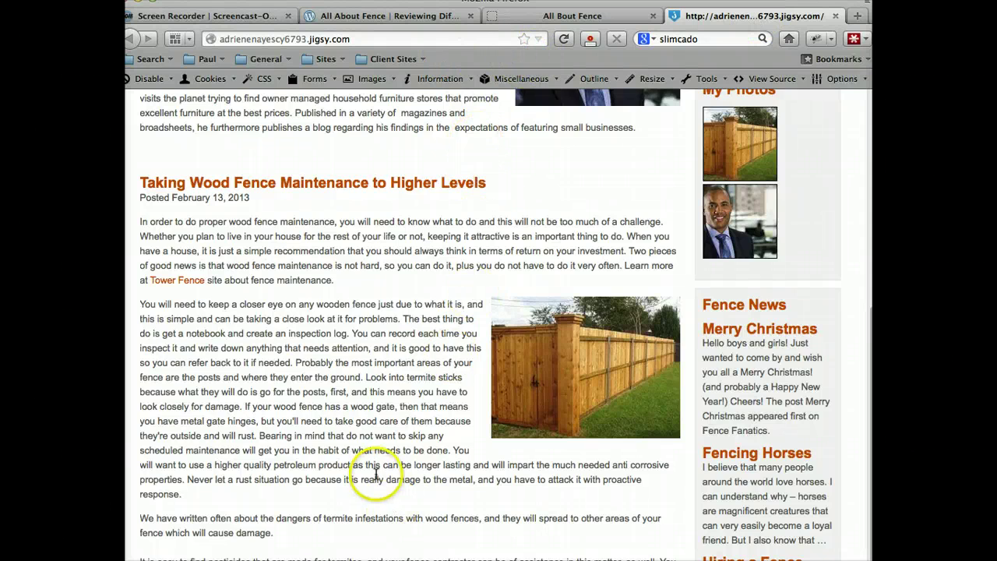
Examine the Jigsy blog's introduction post and its wood fence maintenance article
scroll(380, 472, up, 5)
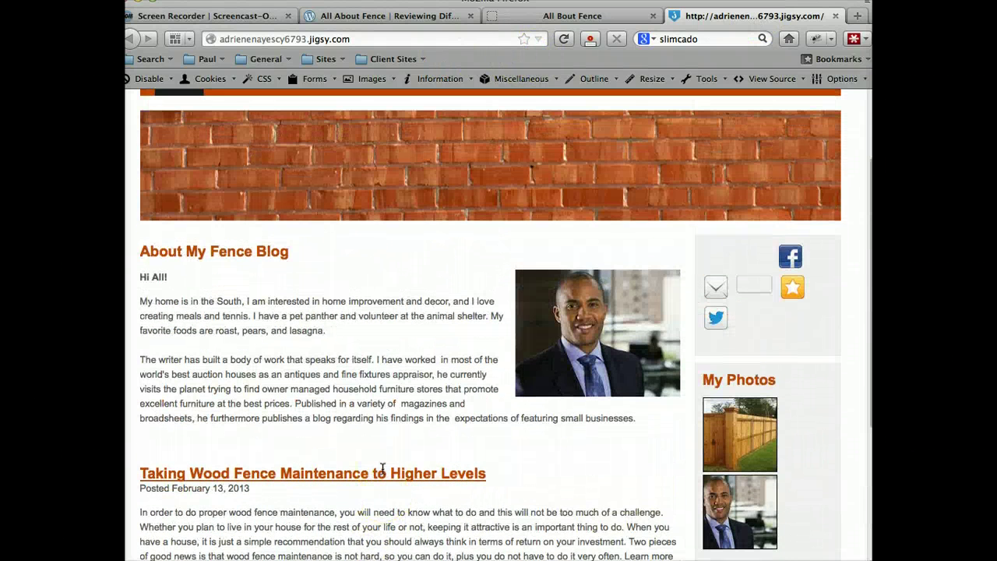
scroll(383, 468, up, 2)
scroll(383, 468, down, 2)
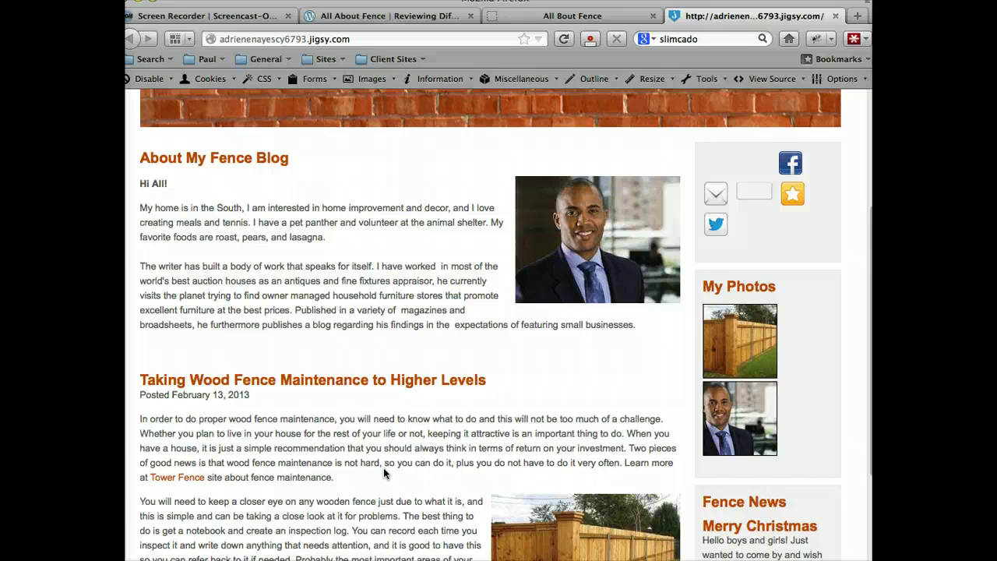
scroll(384, 472, down, 3)
click(325, 534)
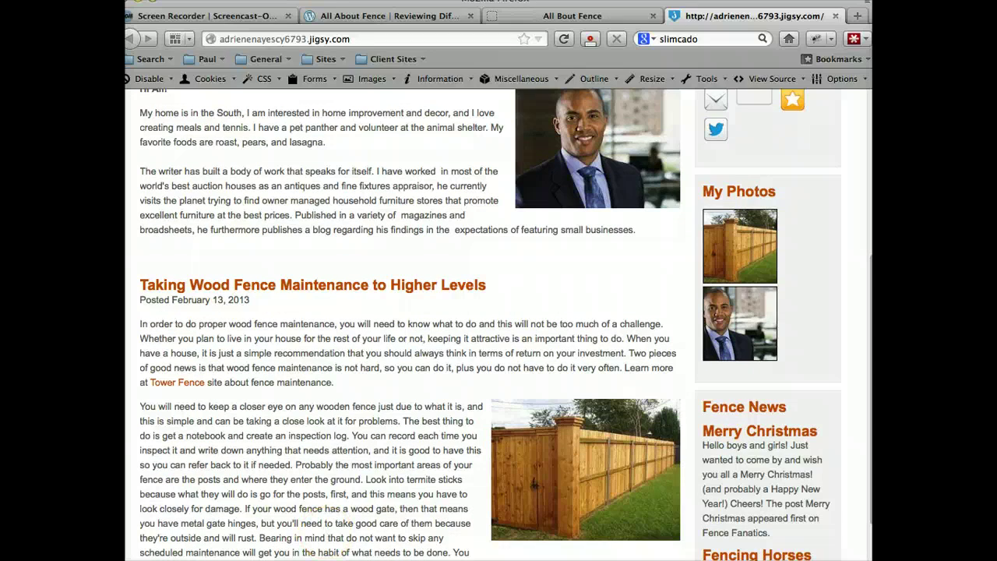
scroll(323, 393, down, 3)
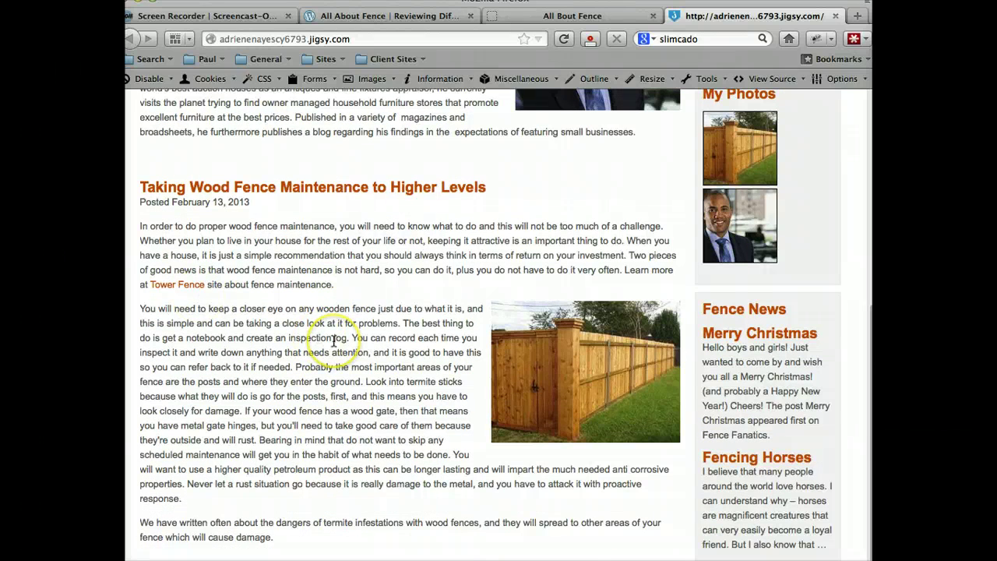
scroll(331, 343, up, 8)
scroll(334, 341, down, 3)
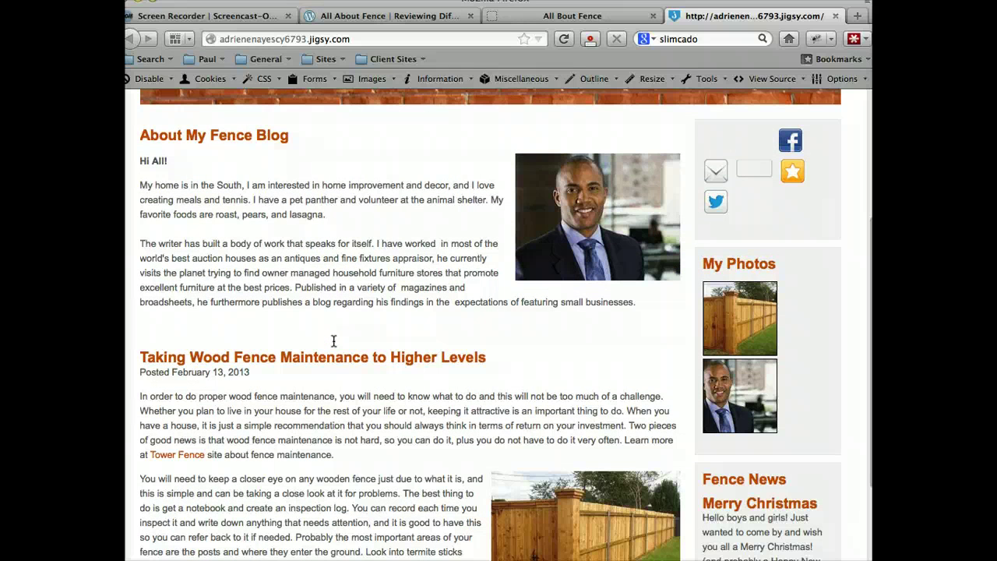
click(338, 341)
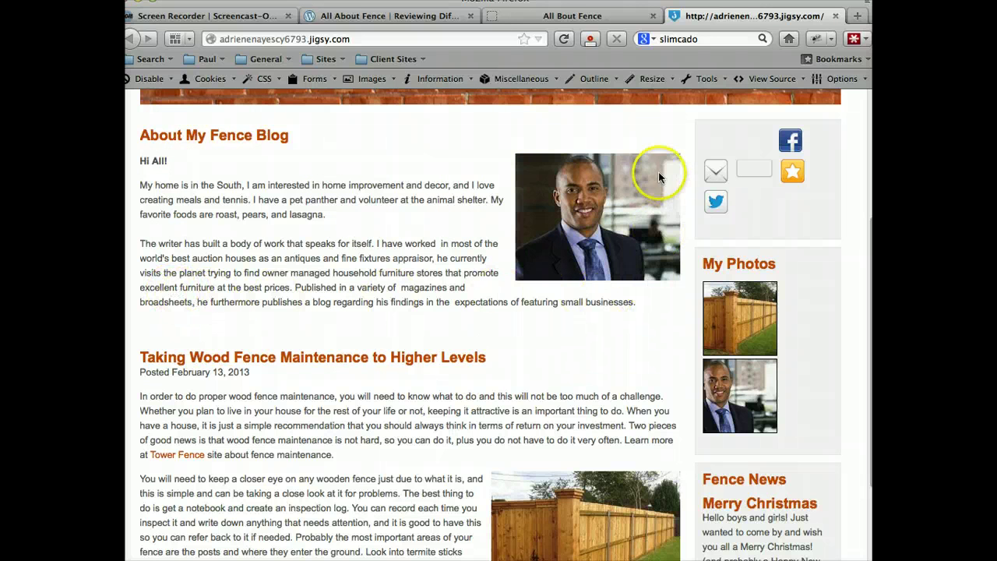
Compare the About My Fence Blog introductions on the DevHub and WordPress blogs
click(591, 19)
scroll(467, 179, up, 5)
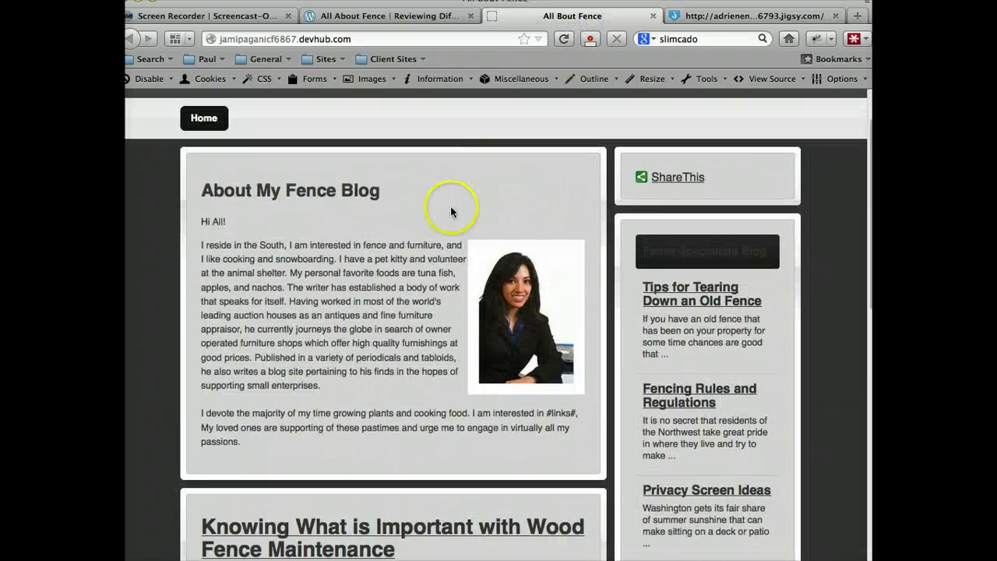
click(428, 16)
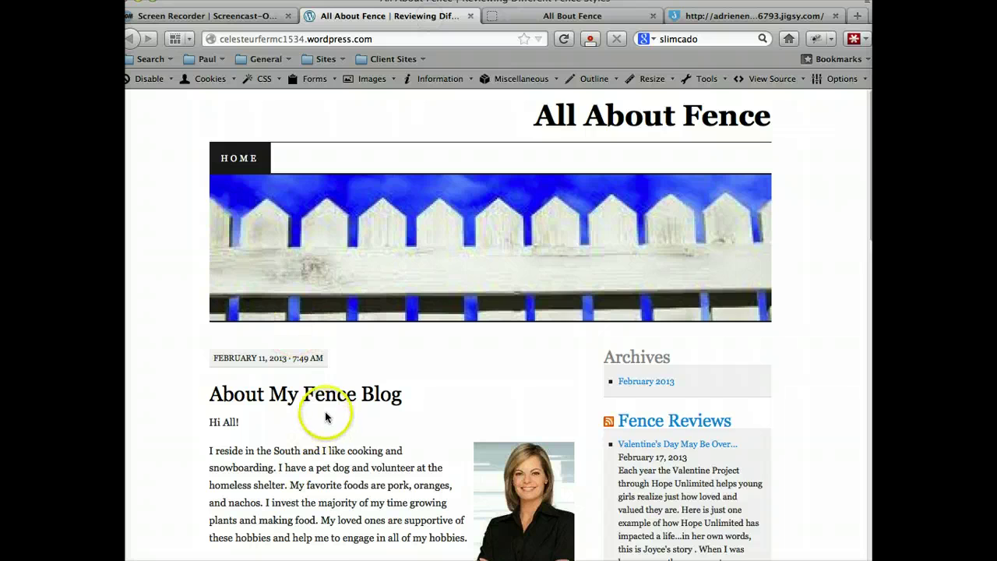
scroll(350, 389, down, 3)
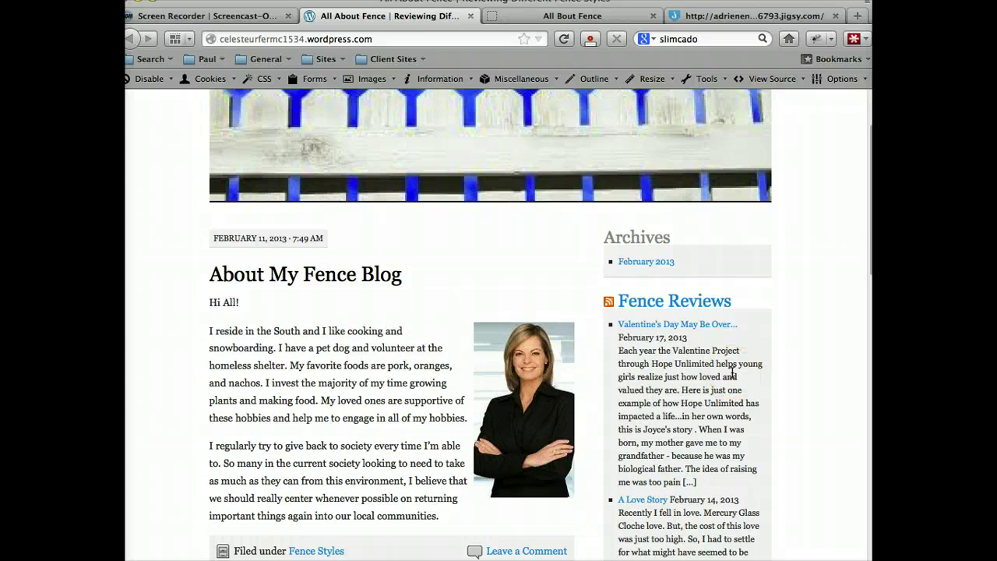
Examine the DevHub blog's sidebar feed, photo gallery and wood fence maintenance article, then return to its header
click(600, 10)
scroll(629, 301, down, 10)
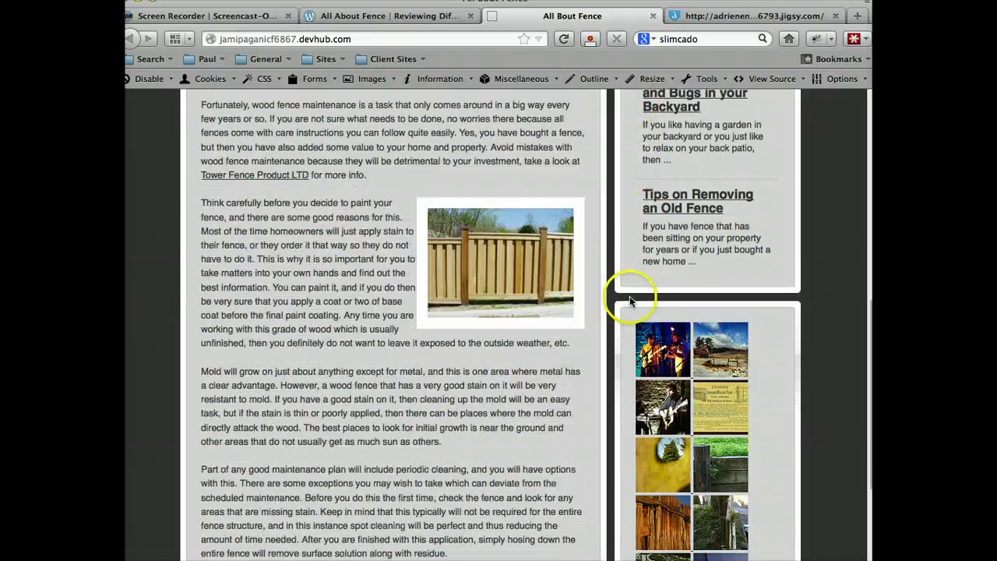
scroll(629, 300, down, 3)
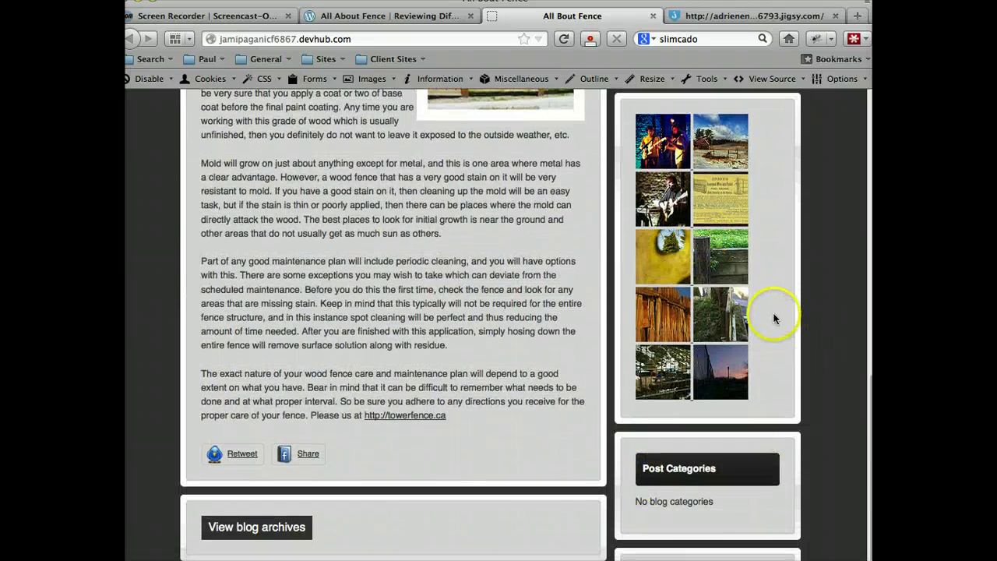
scroll(563, 216, up, 10)
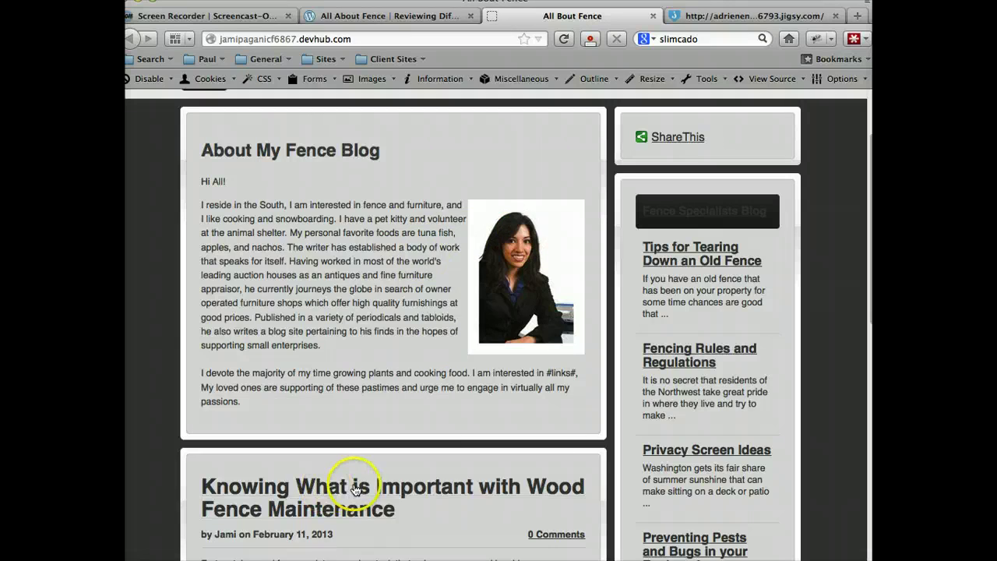
scroll(355, 488, down, 10)
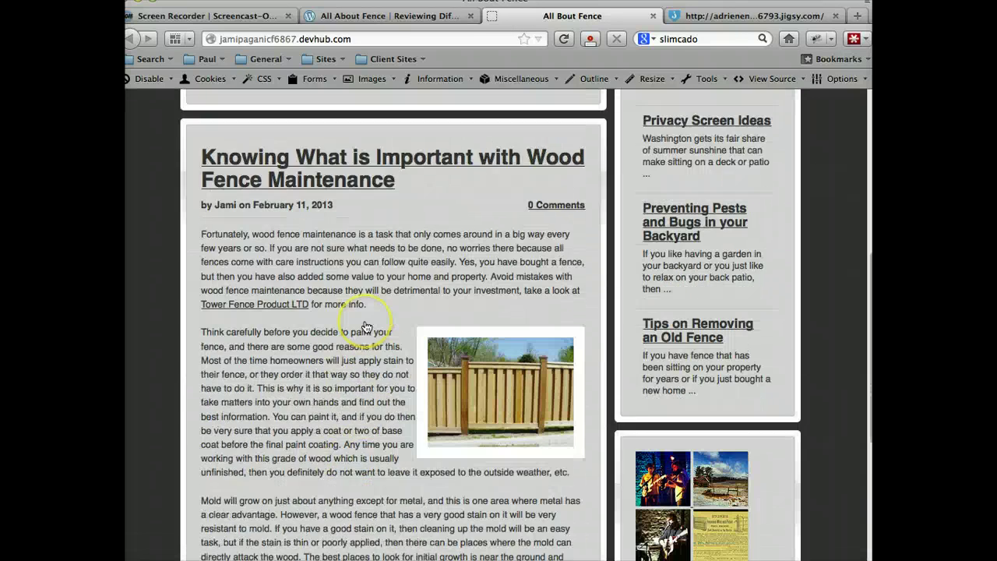
scroll(366, 327, up, 2)
scroll(378, 334, down, 3)
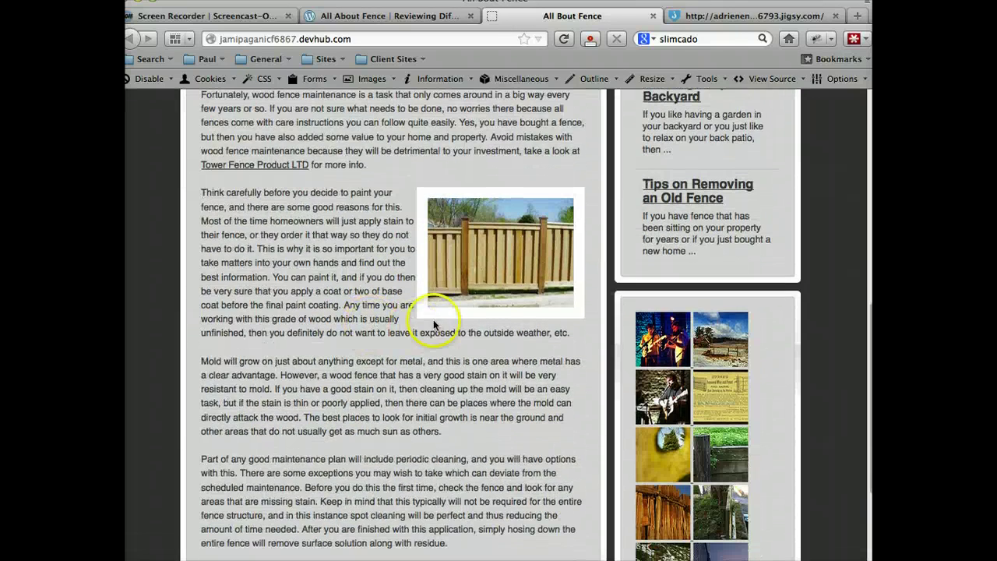
scroll(395, 333, up, 12)
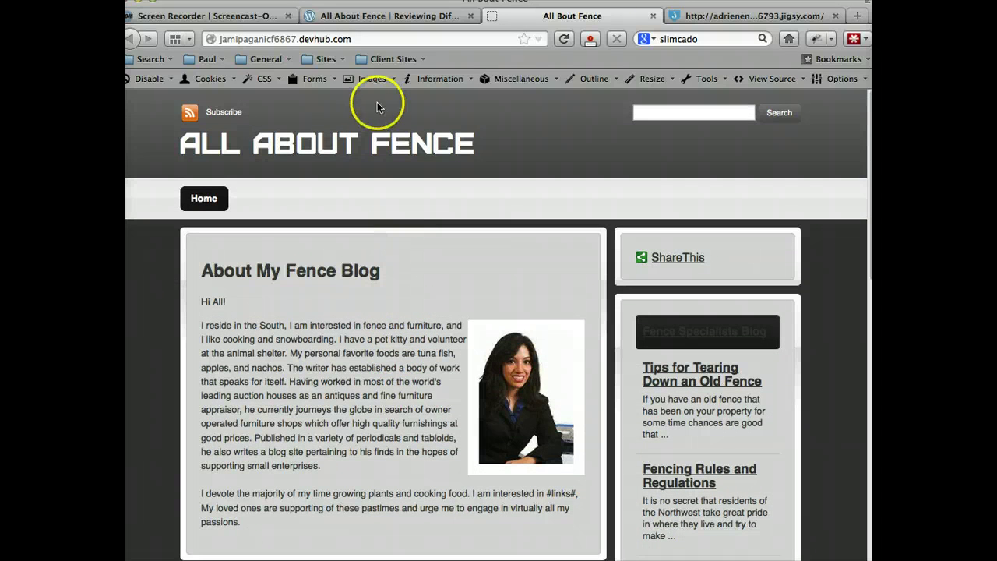
Highlight the About My Fence Blog heading on the Jigsy blog and view the site's header
click(729, 17)
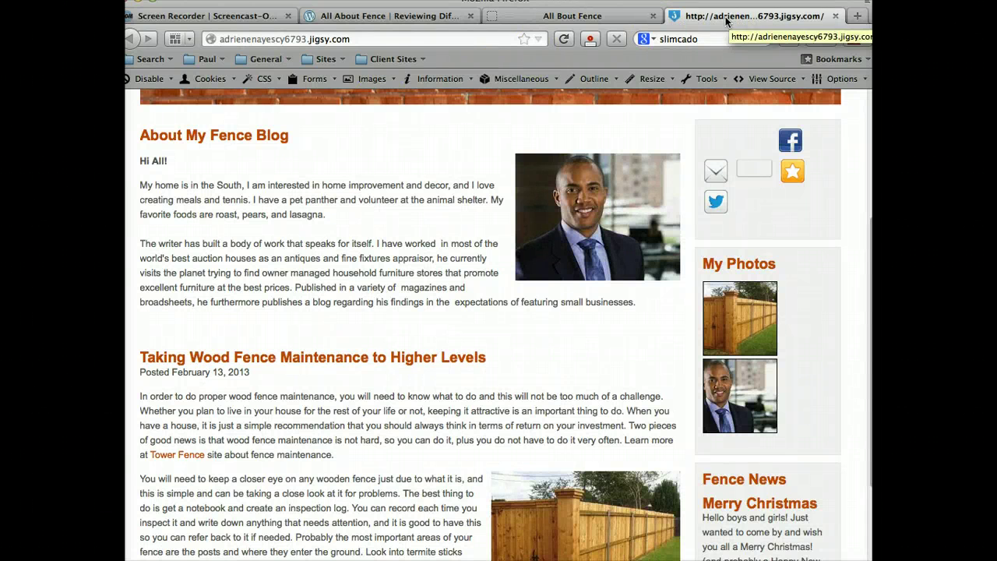
click(415, 133)
scroll(398, 144, up, 1)
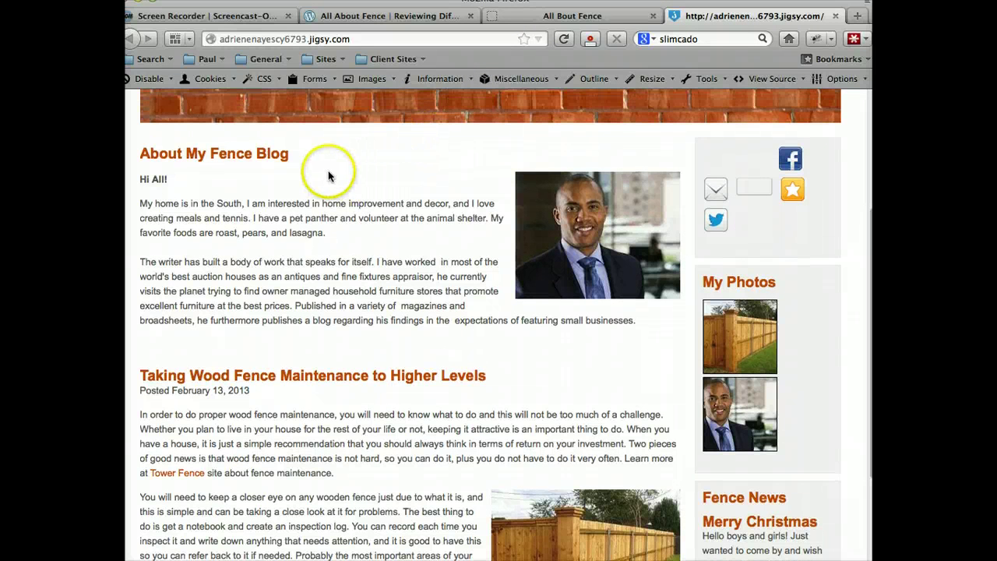
drag(289, 153, 140, 152)
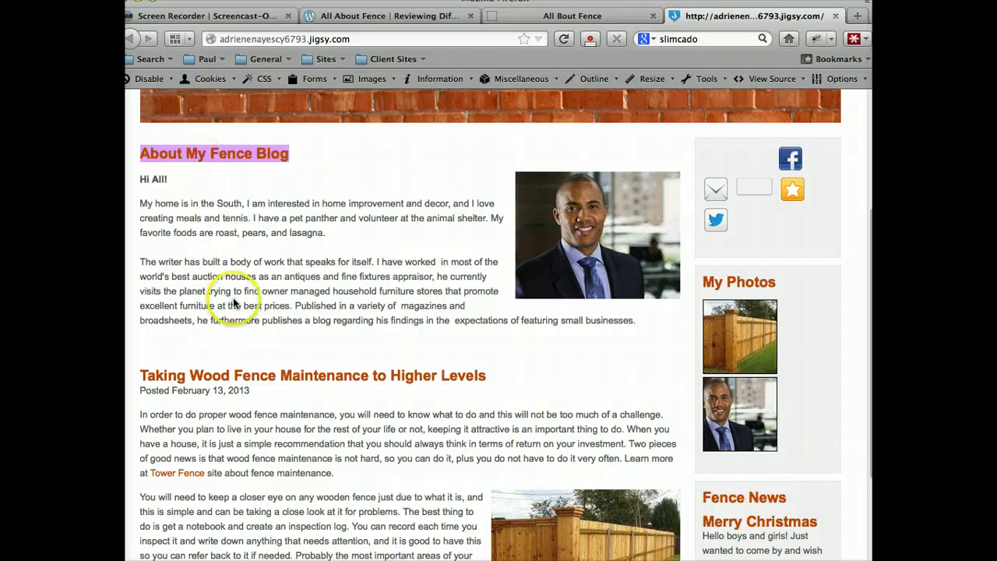
scroll(311, 234, up, 5)
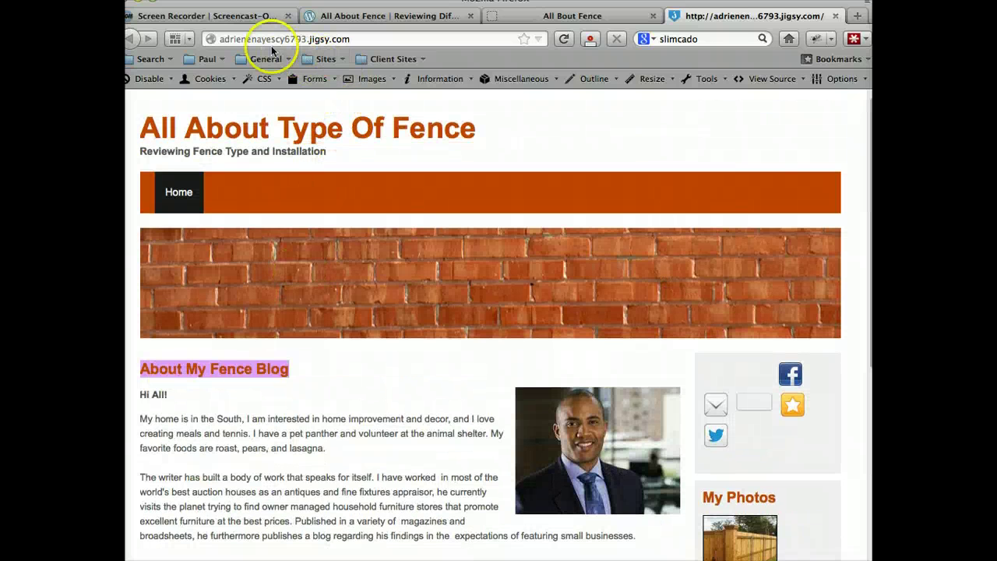
Compare the site titles and introduction headings across the DevHub, WordPress and Jigsy blogs
click(563, 14)
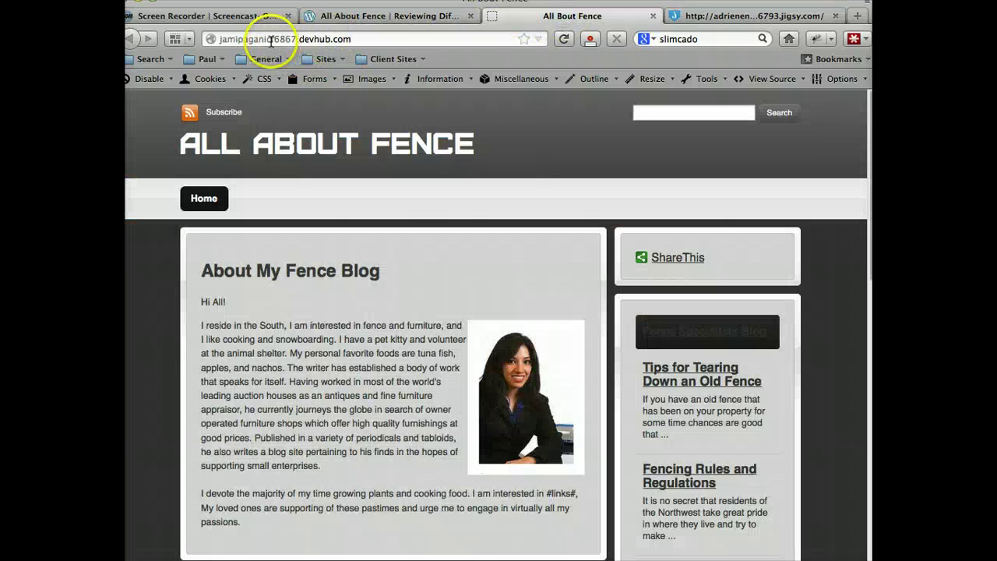
click(366, 16)
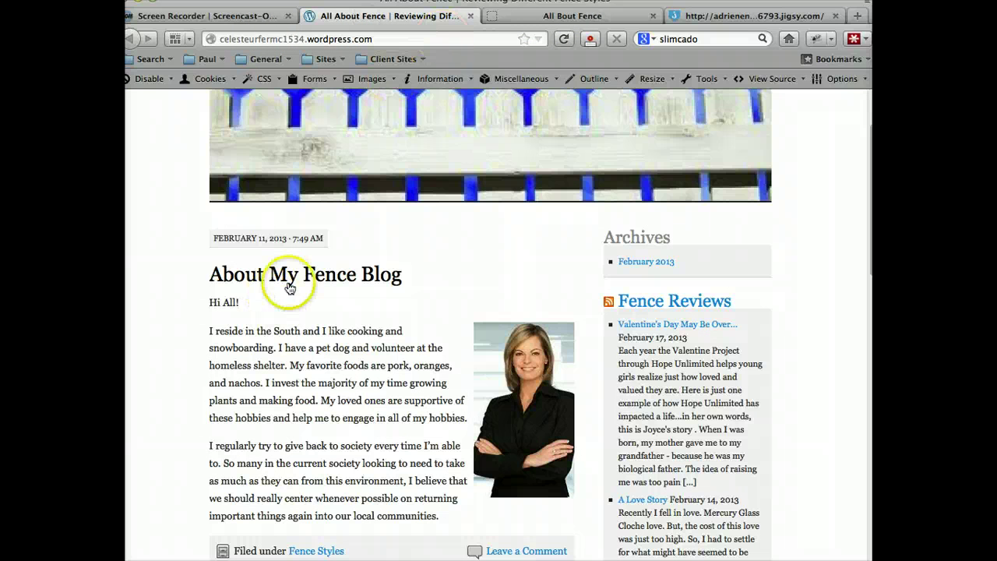
click(526, 15)
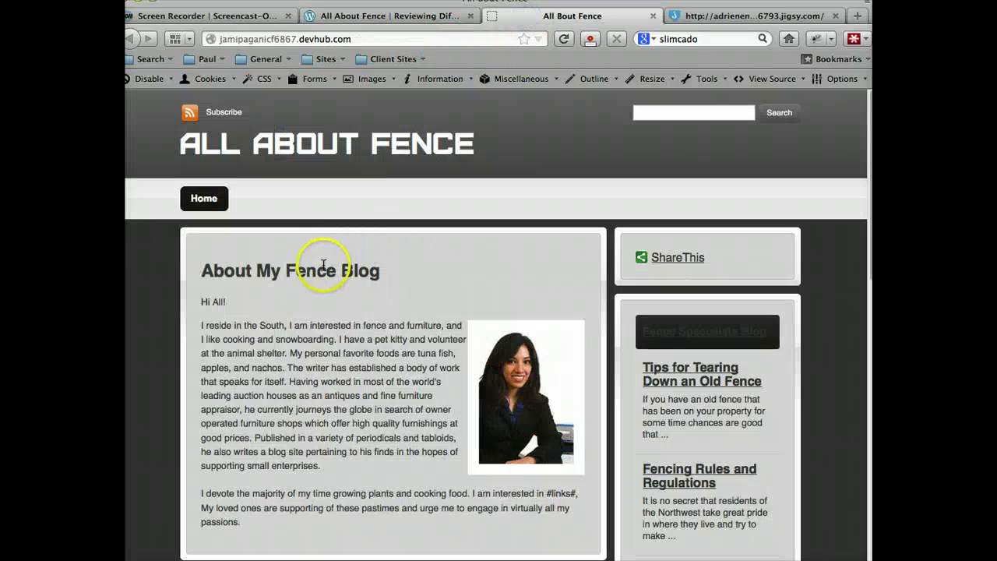
click(720, 20)
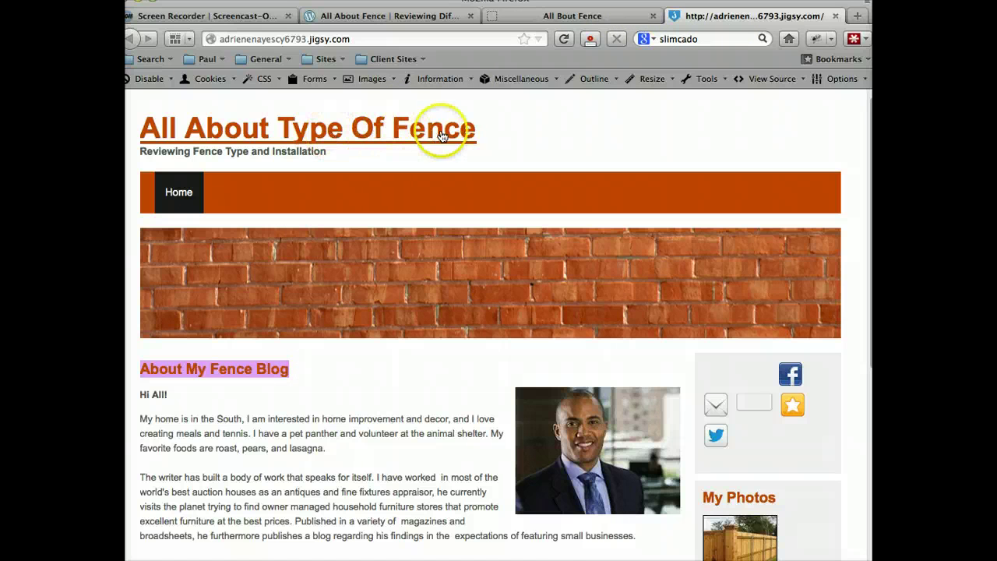
click(557, 17)
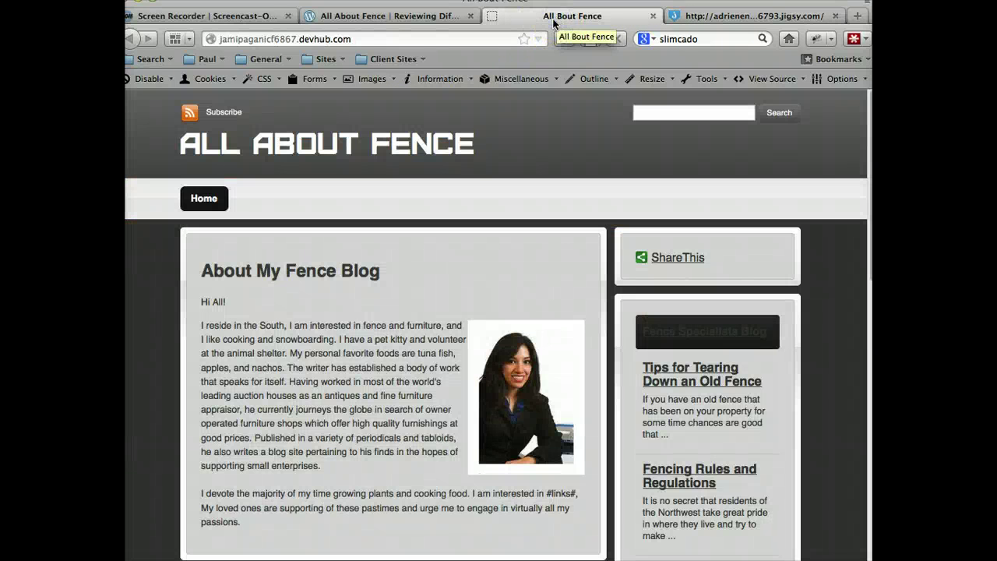
Return to the WordPress blog and examine its All About Fence title and header
click(434, 16)
scroll(400, 222, up, 3)
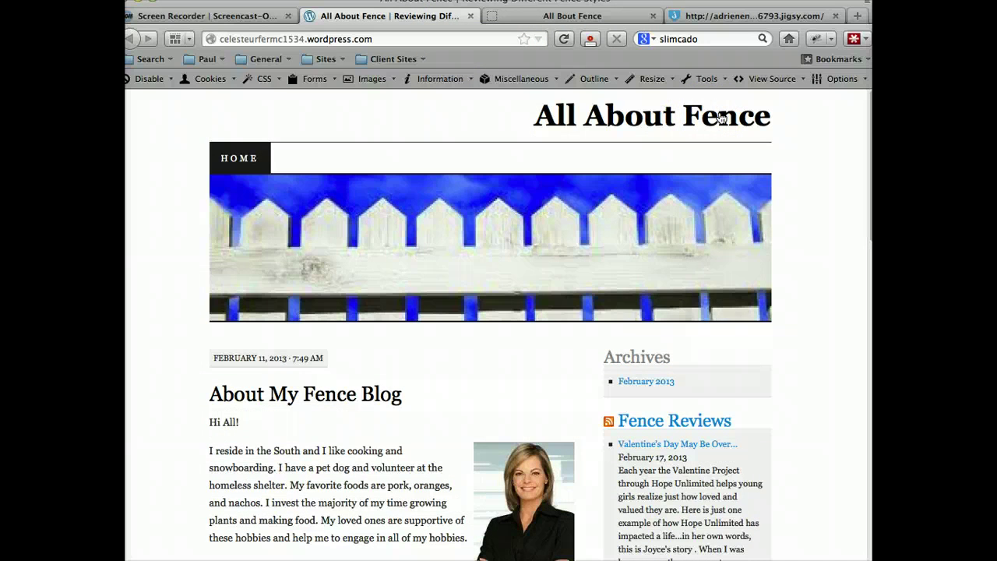
click(714, 117)
click(619, 135)
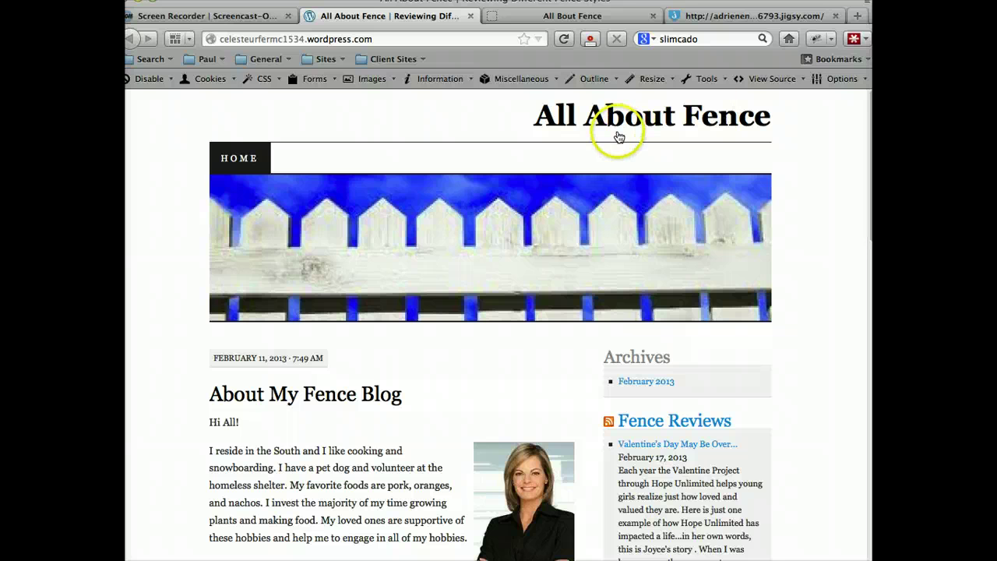
click(620, 137)
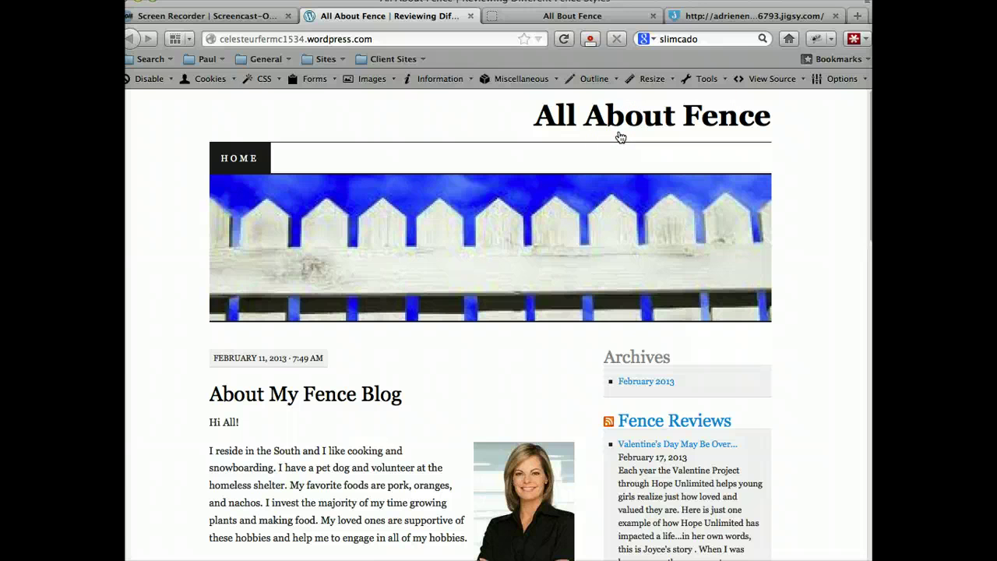
drag(620, 137, 734, 126)
click(463, 390)
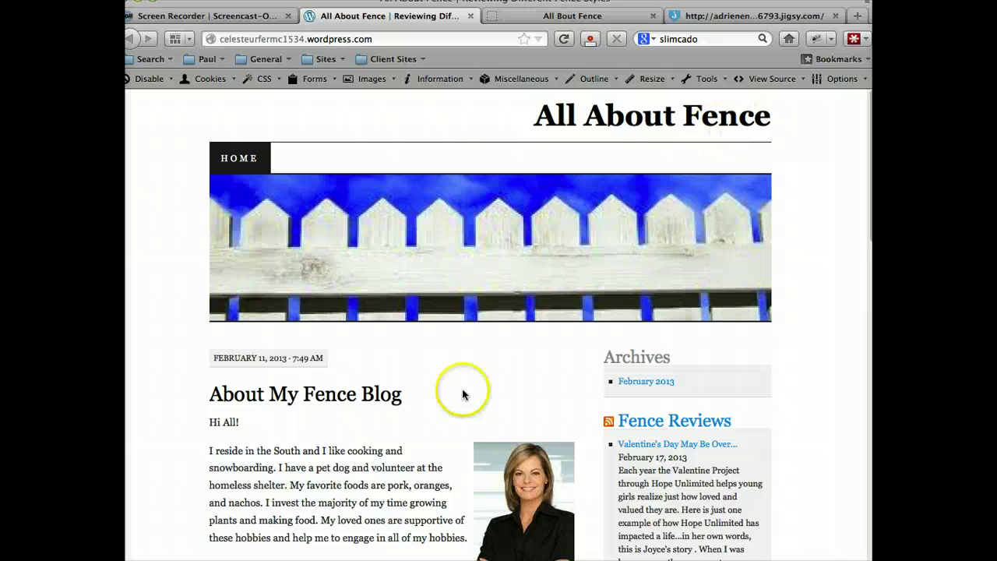
click(392, 455)
Examine the WordPress blog's sidebar, including the Fence Reviews feed, Flickr photos, Fence News, followed blogs and liked posts, alongside its articles
key(super+shift+f)
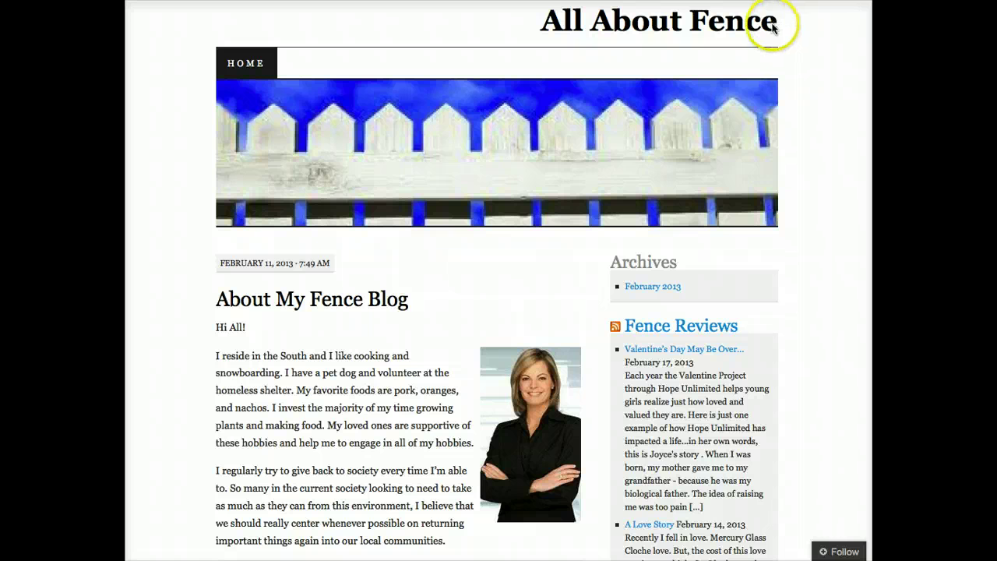
scroll(739, 113, down, 4)
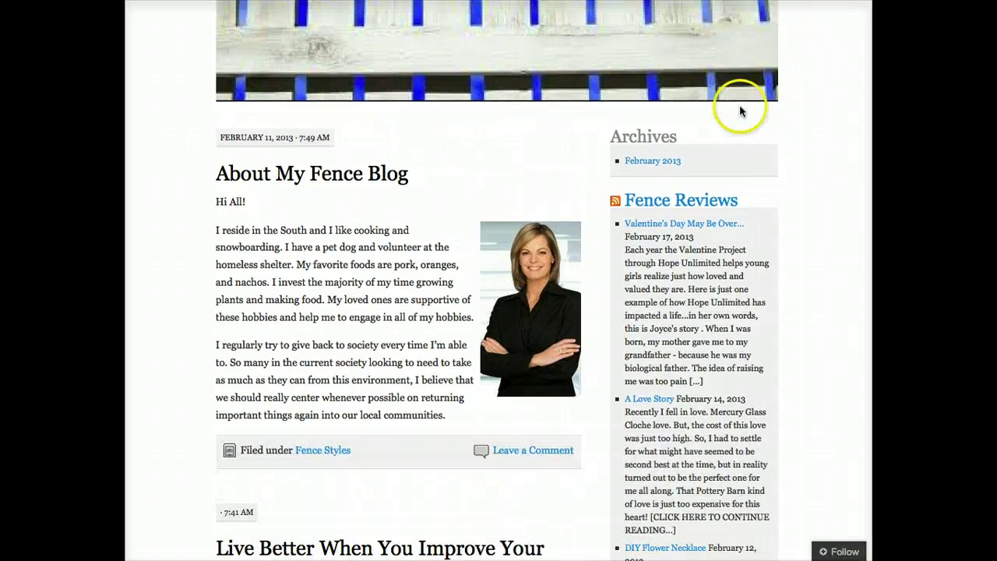
scroll(715, 75, down, 3)
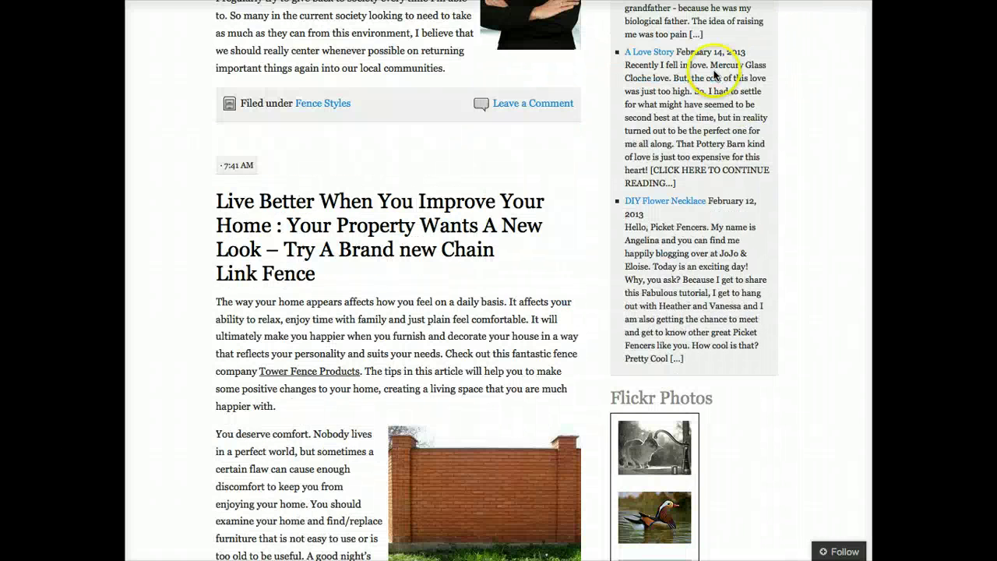
scroll(714, 78, up, 4)
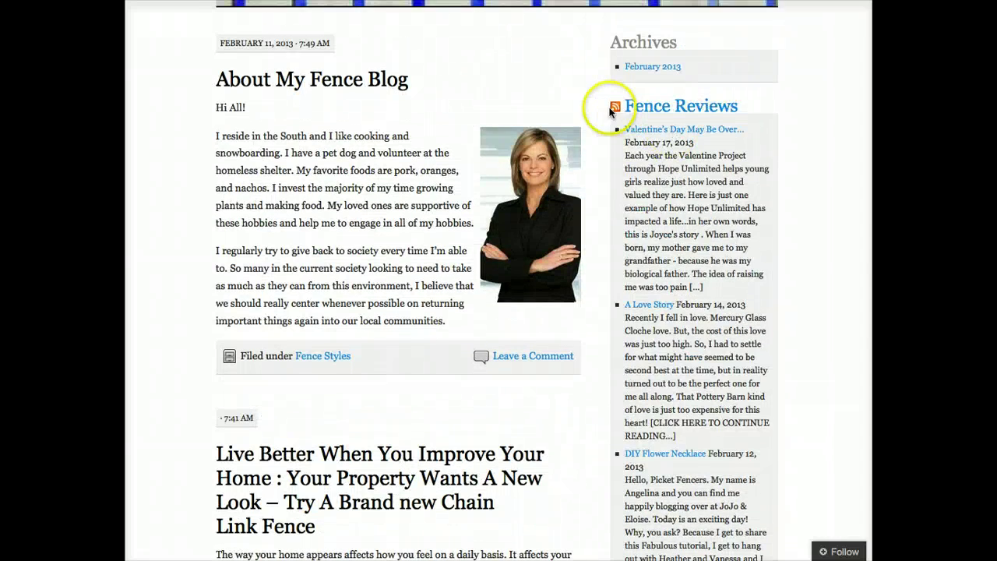
scroll(720, 237, down, 6)
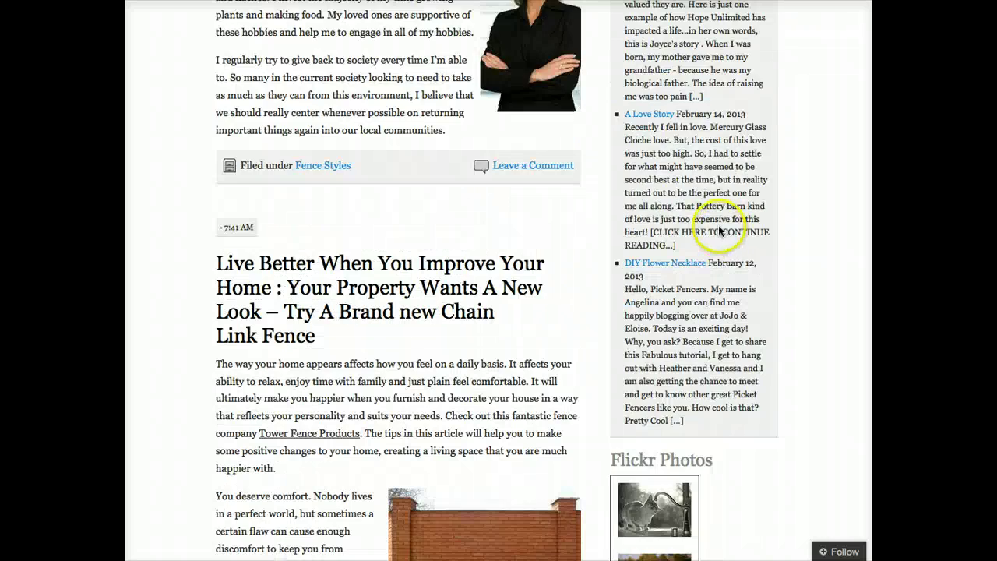
scroll(809, 440, down, 9)
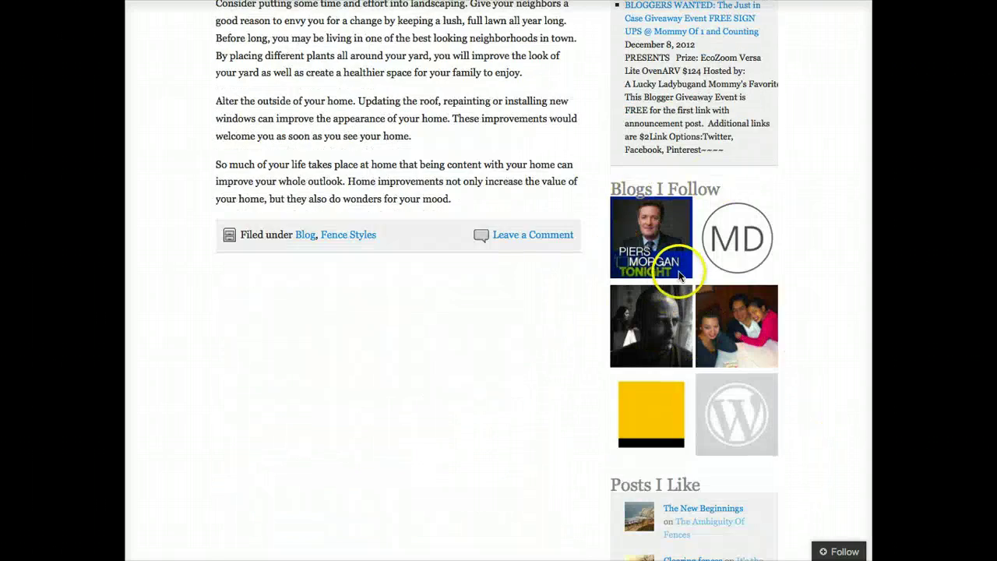
scroll(677, 249, up, 15)
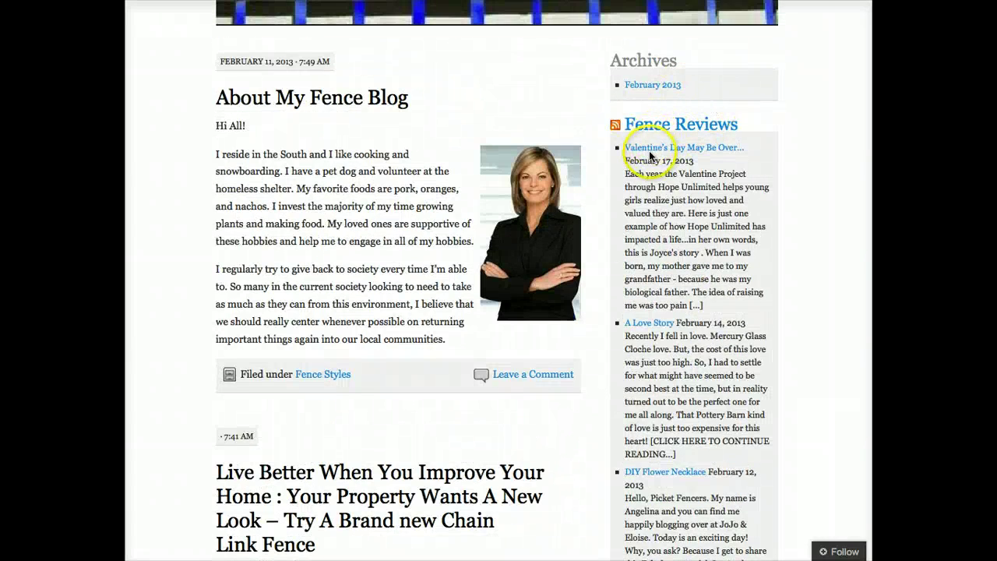
scroll(651, 149, down, 7)
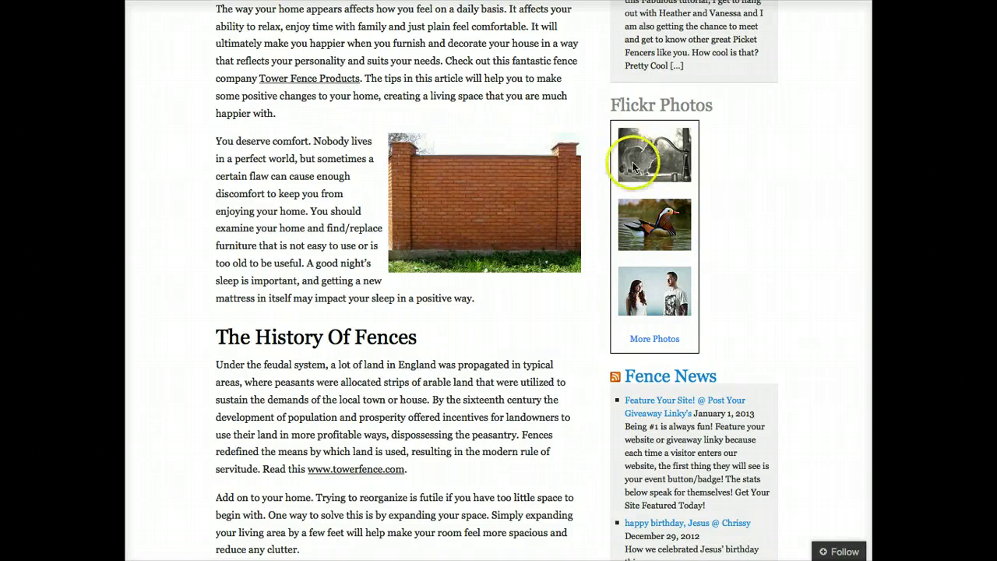
scroll(600, 153, up, 5)
scroll(610, 158, up, 1)
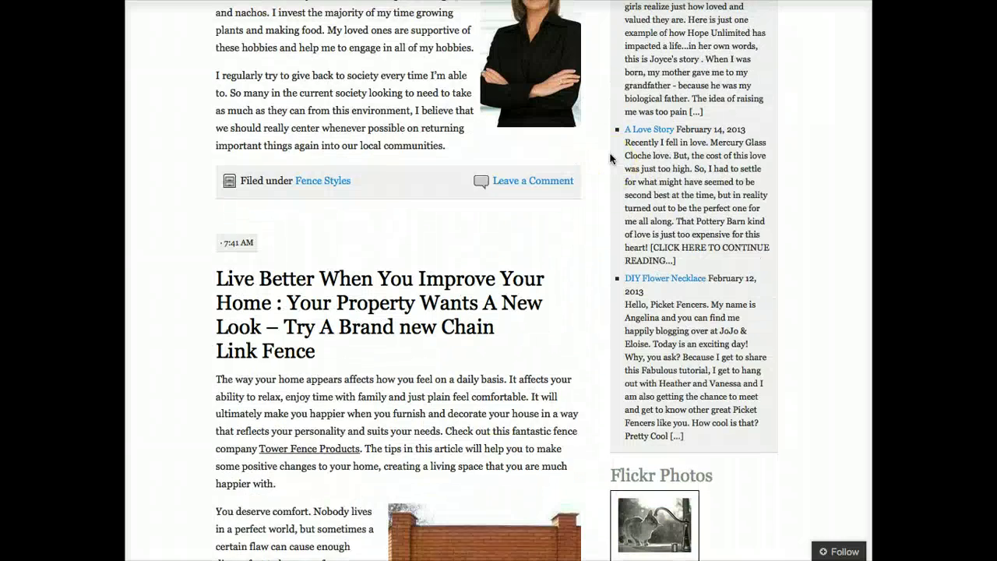
scroll(609, 158, down, 12)
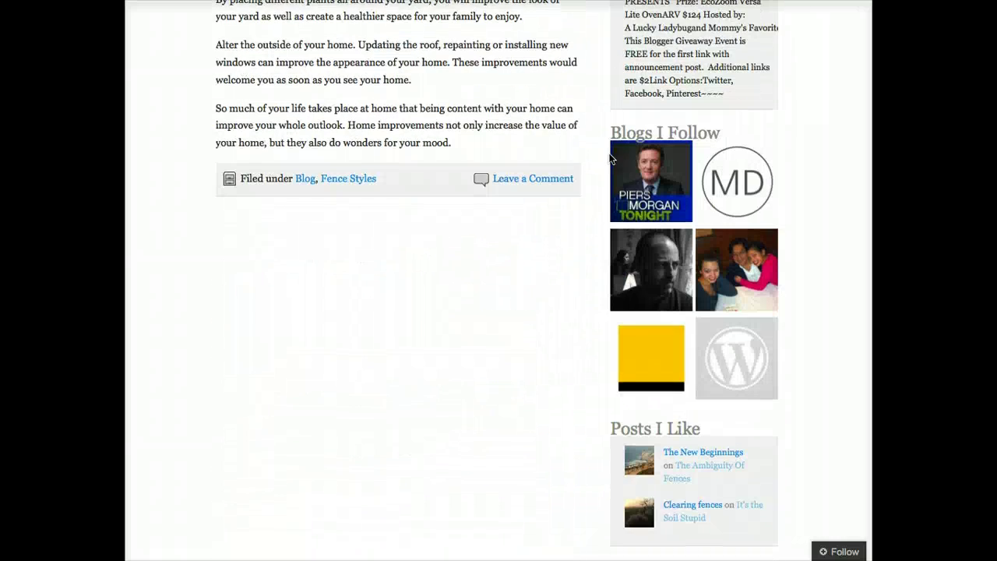
scroll(624, 294, down, 1)
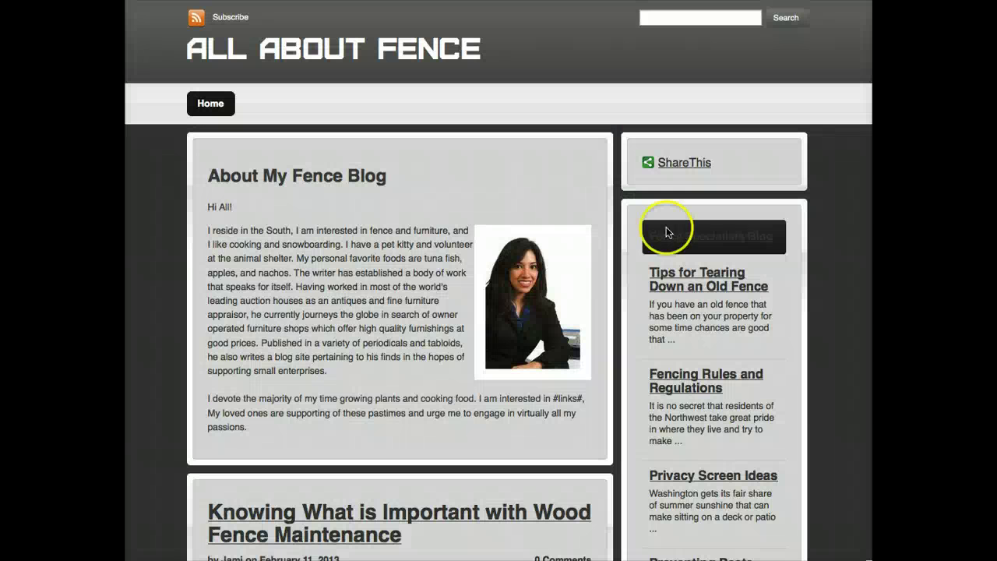
Switch to the DevHub blog and examine its Fence Specialists Blog feed and photo gallery in the sidebar
scroll(685, 249, down, 3)
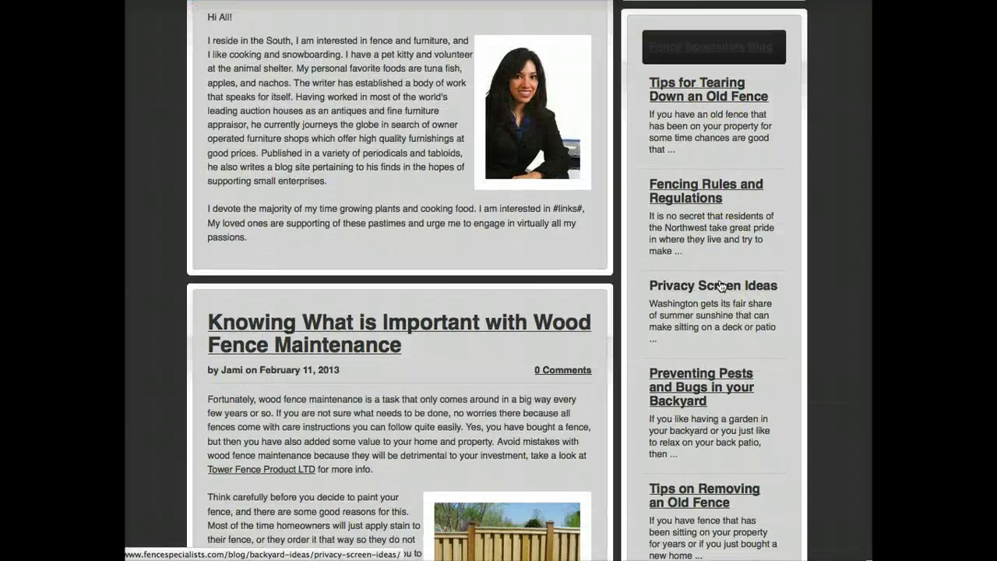
scroll(720, 287, up, 3)
scroll(720, 286, down, 10)
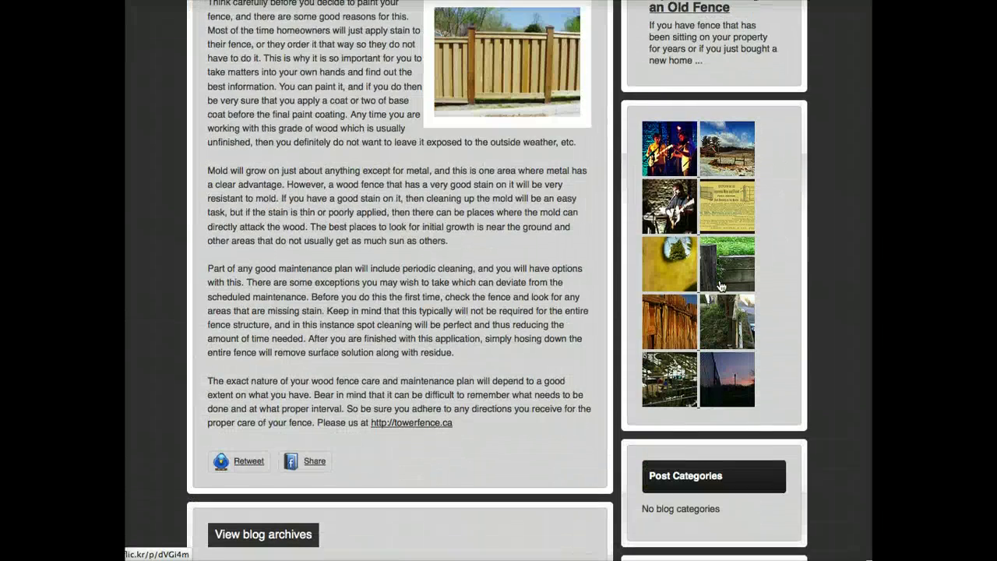
scroll(721, 287, down, 1)
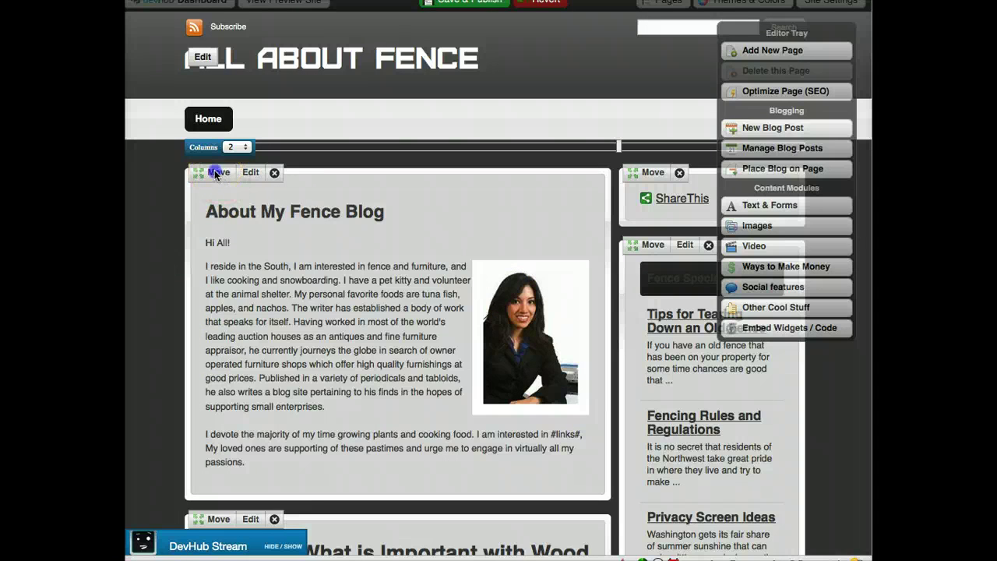
Move the About My Fence Blog module from the main column of the DevHub editor into the sidebar, below the Fence Specialists Blog feed
drag(215, 173, 317, 185)
drag(660, 247, 662, 293)
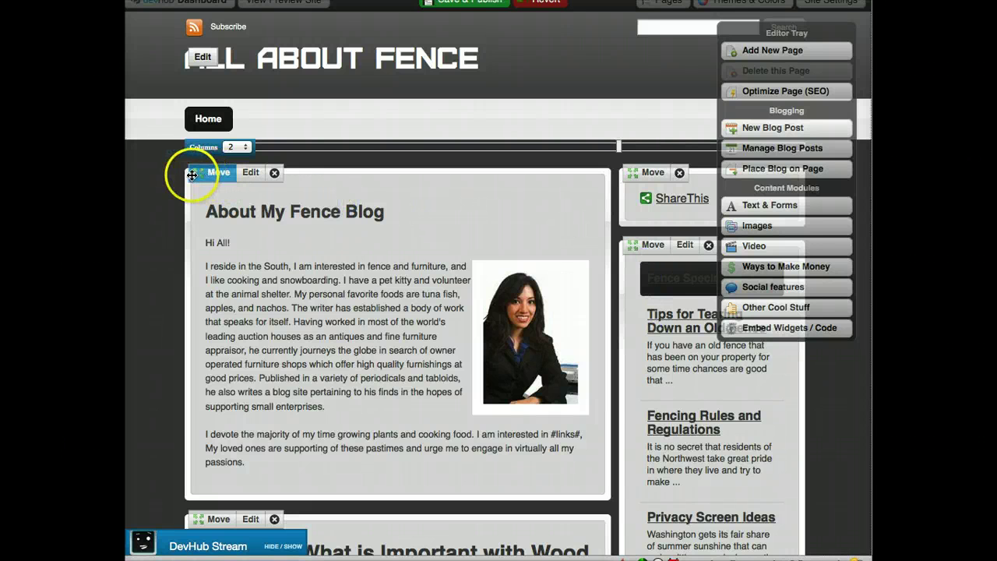
drag(215, 173, 658, 230)
drag(652, 173, 670, 233)
scroll(409, 242, up, 10)
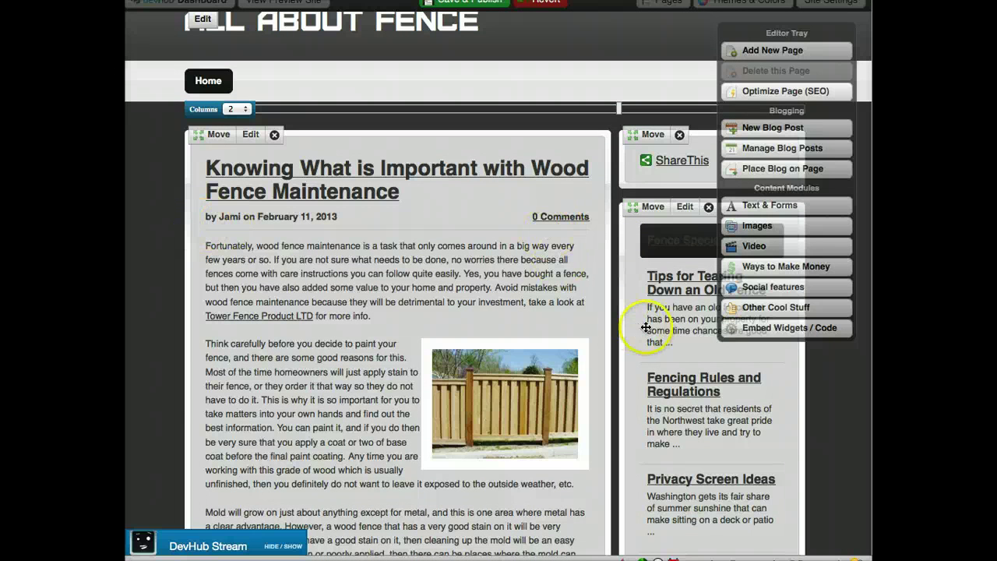
scroll(643, 329, down, 10)
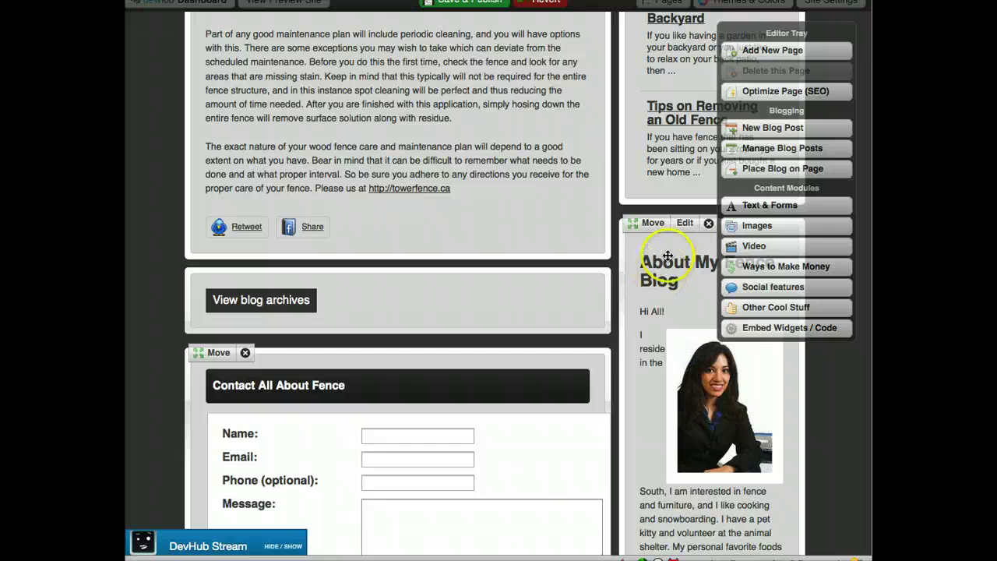
Justify the introduction paragraph beside the portrait photo in the sidebar's About My Fence Blog module and save the text
click(684, 222)
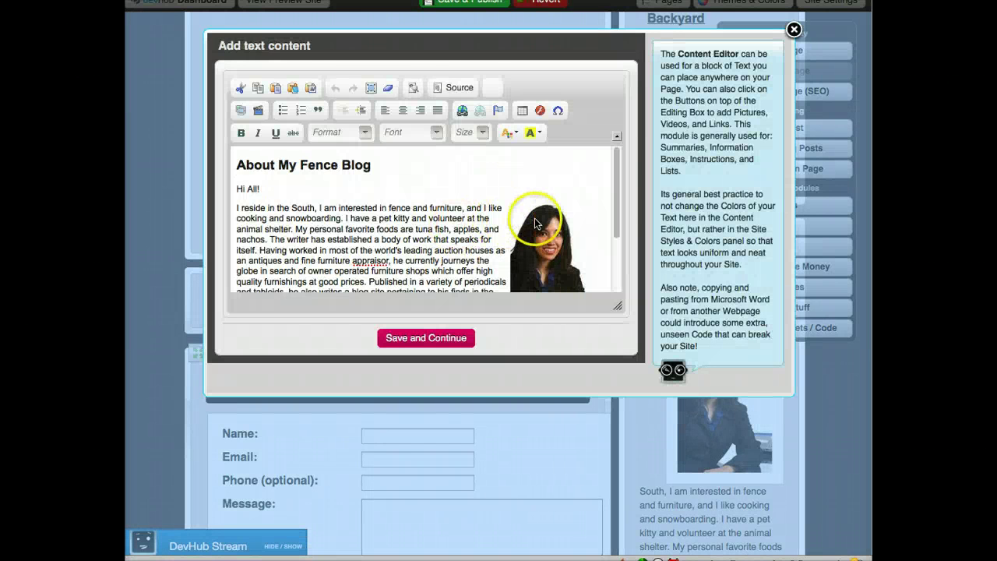
click(535, 223)
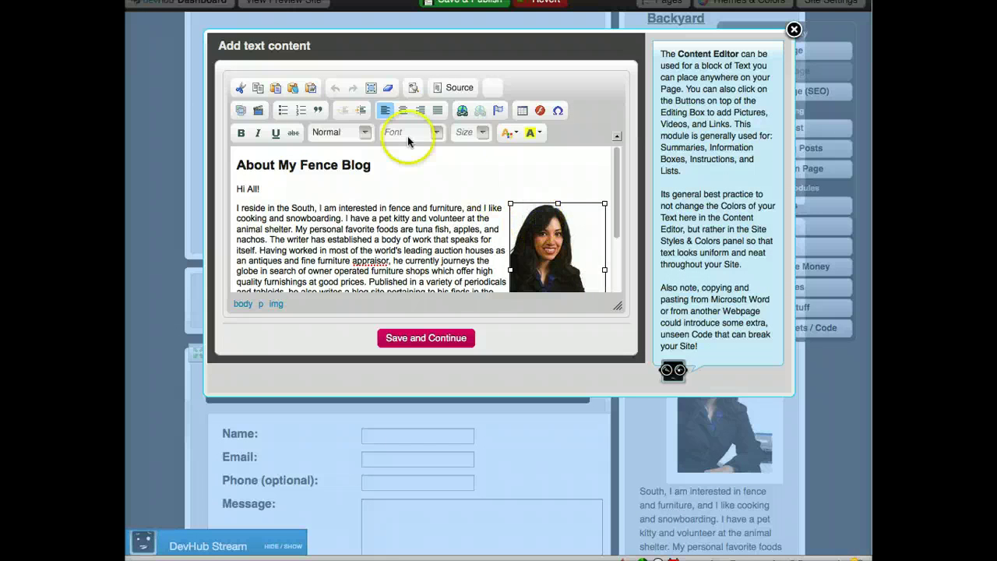
click(403, 110)
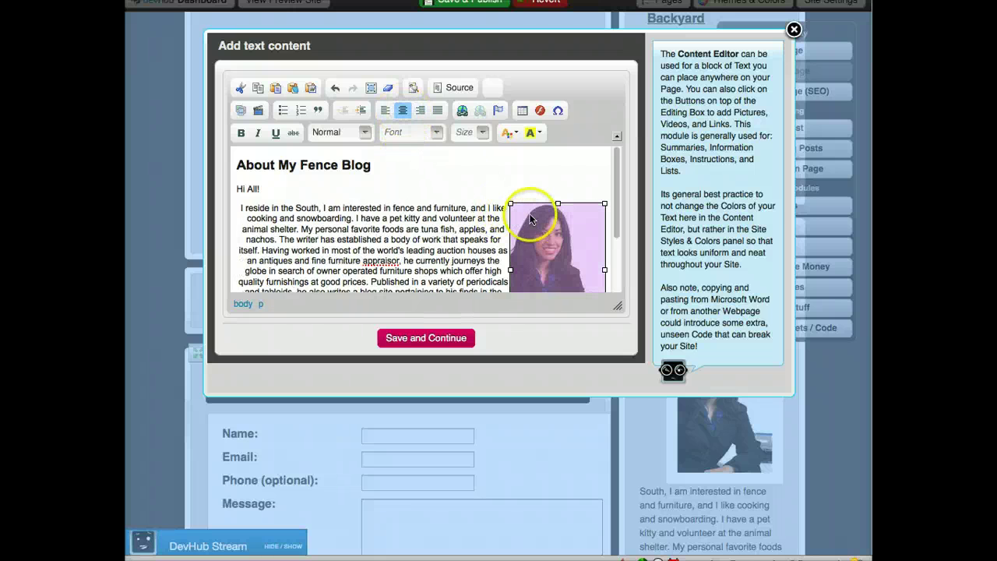
click(437, 110)
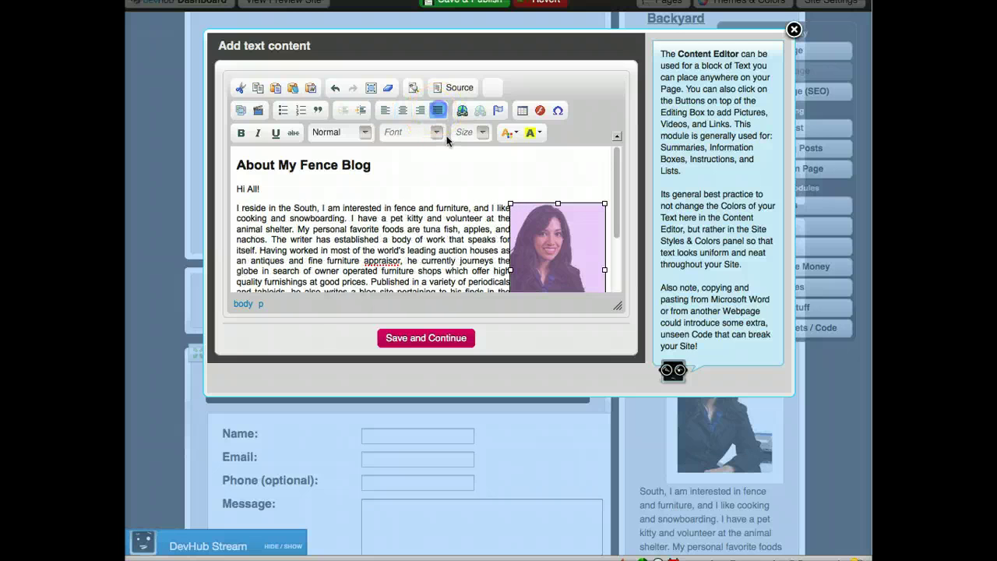
click(522, 248)
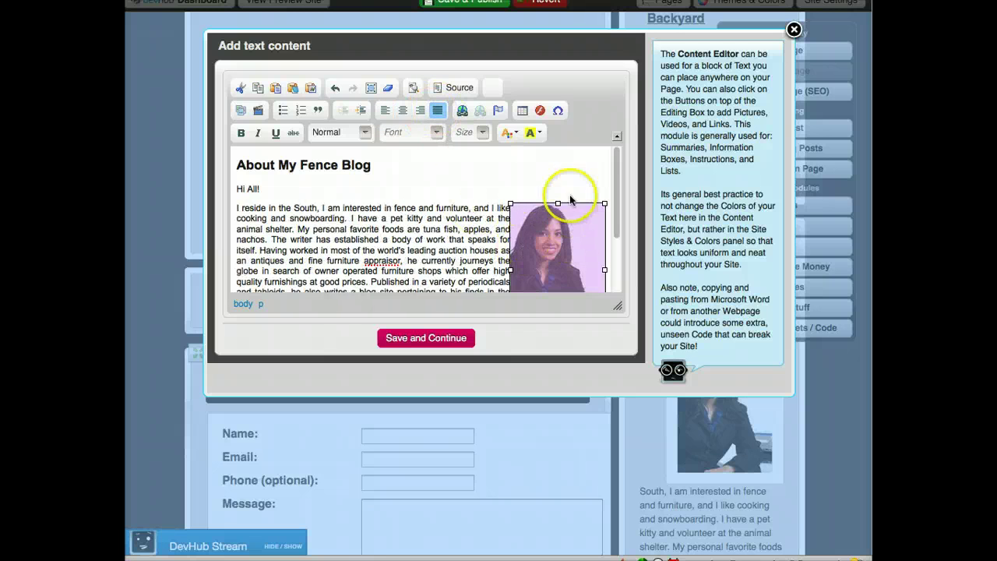
click(418, 338)
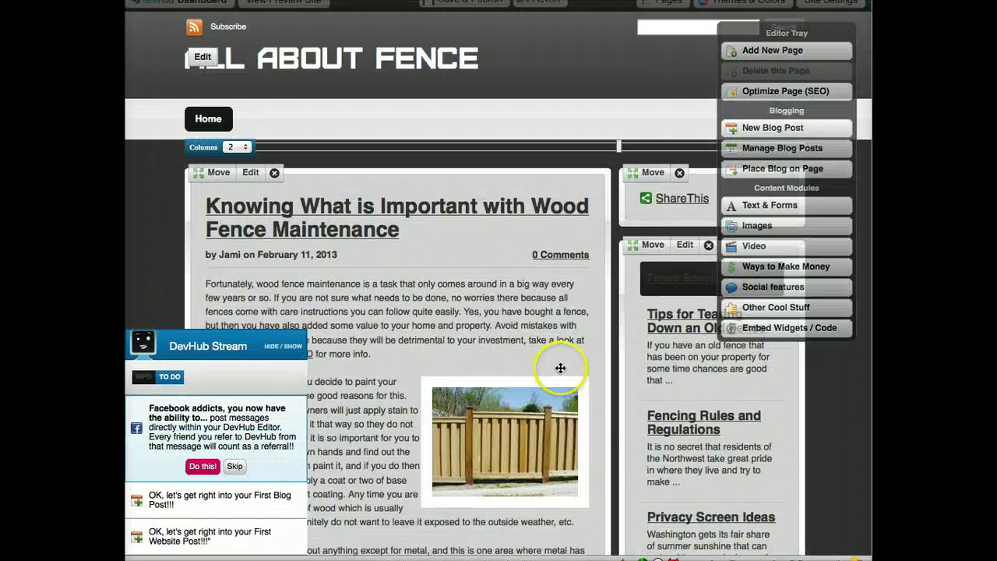
Try to reposition the portrait photo of the sidebar's About My Fence Blog module directly on the page
scroll(560, 367, down, 10)
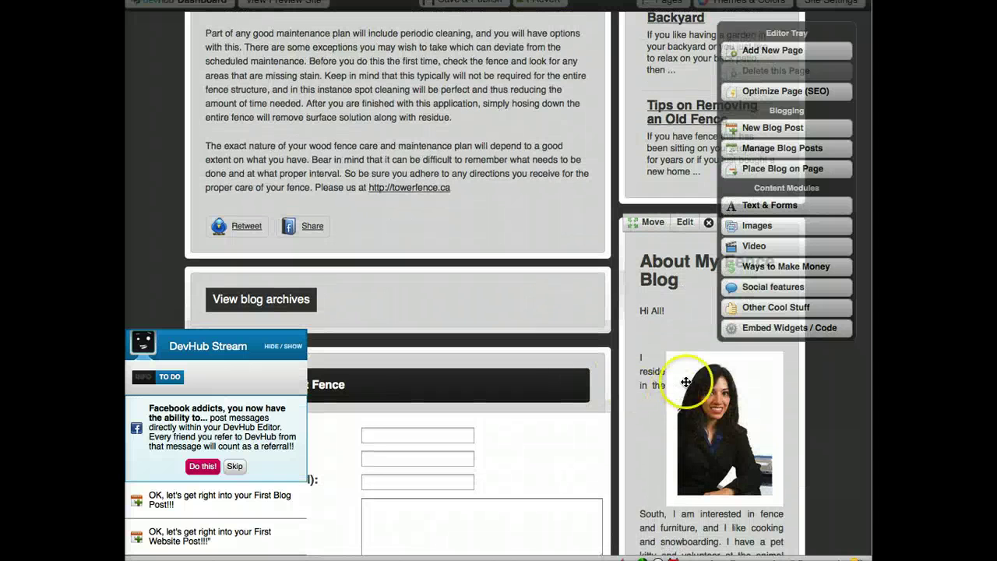
click(708, 423)
drag(717, 429, 683, 418)
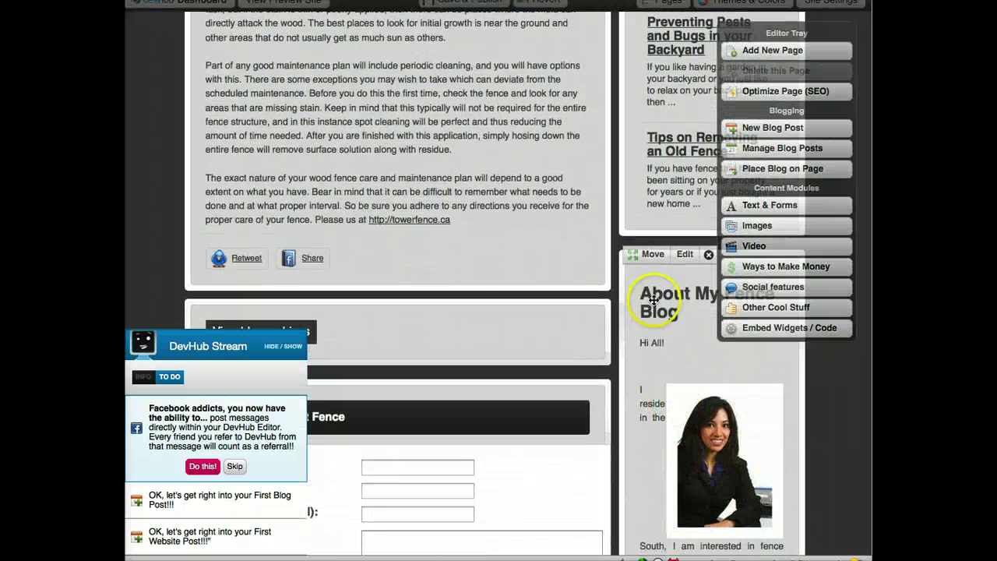
Reopen the About My Fence Blog text for editing and move the portrait photo into the blank line above the introduction paragraph
click(681, 254)
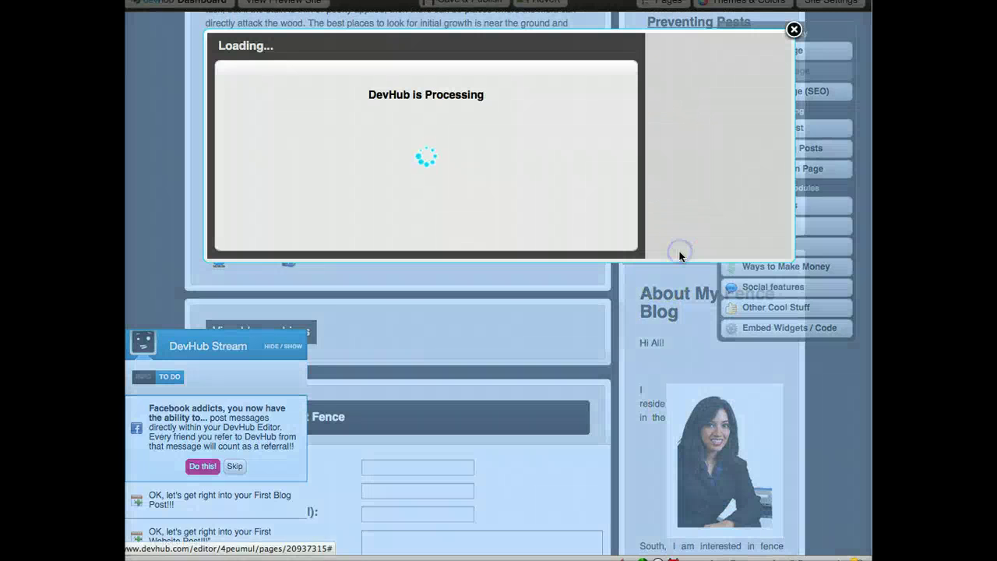
click(666, 262)
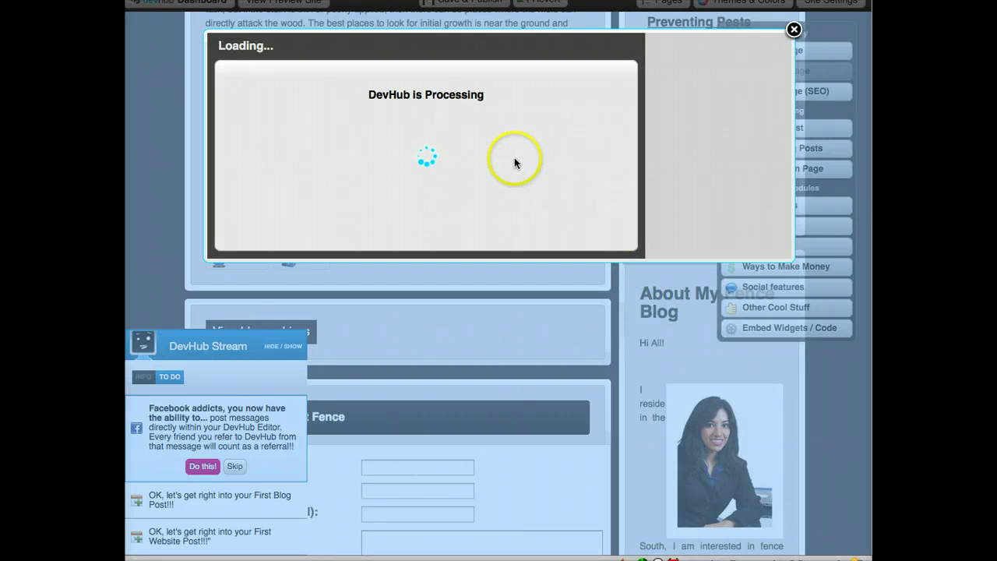
click(584, 257)
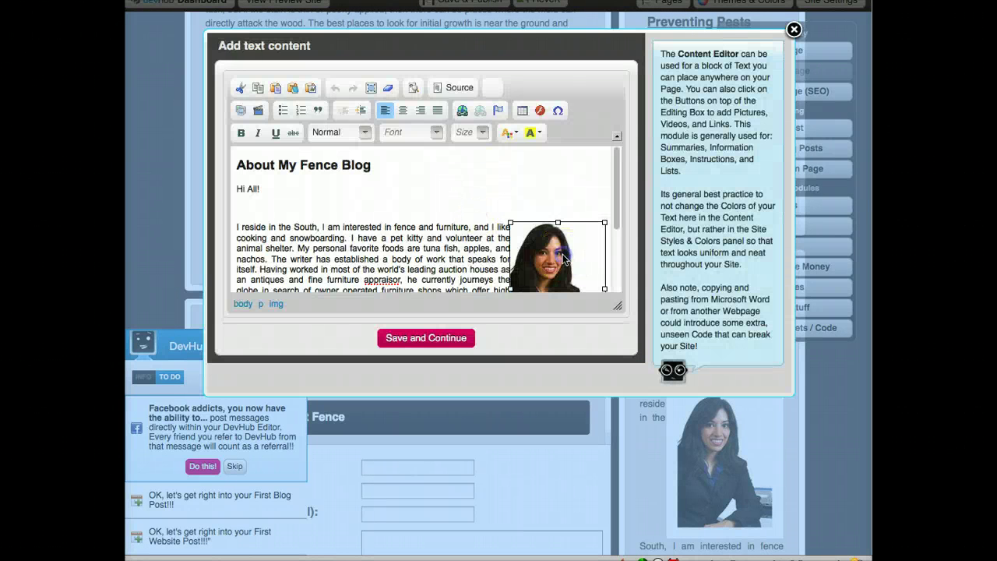
drag(523, 229, 312, 204)
scroll(374, 218, down, 2)
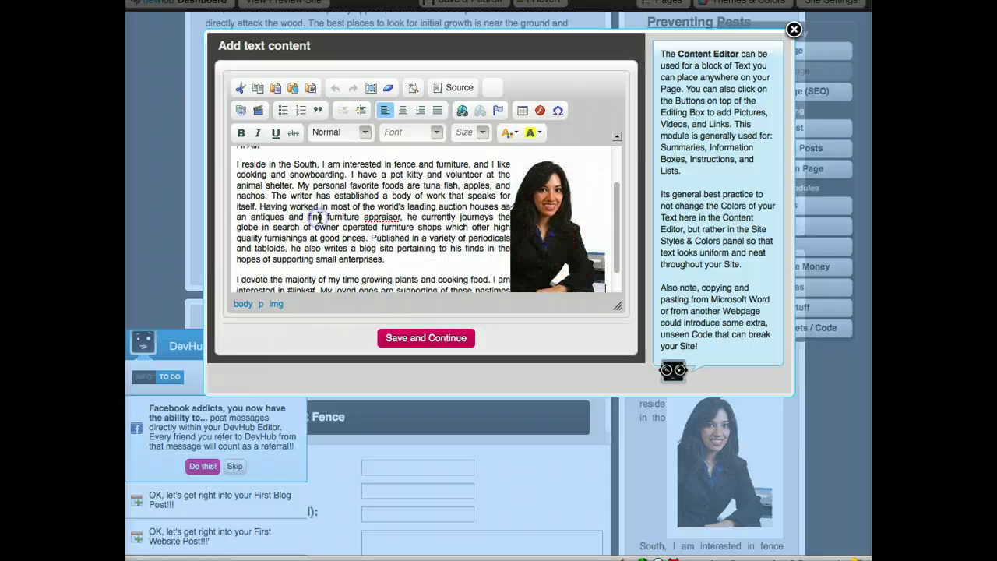
Left-align the line holding the portrait photo and move the photo up beside the "Hi All!" greeting
click(545, 186)
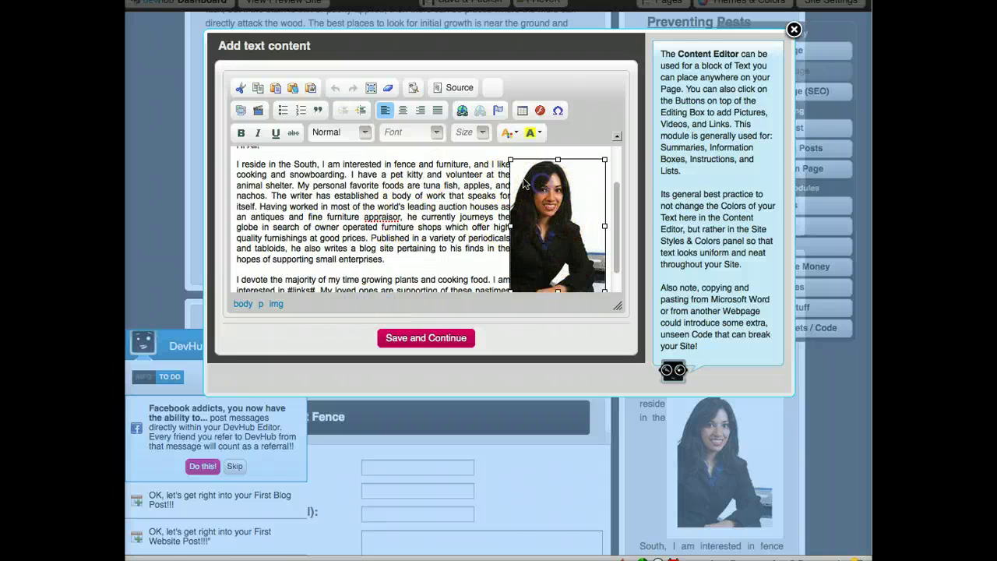
click(386, 111)
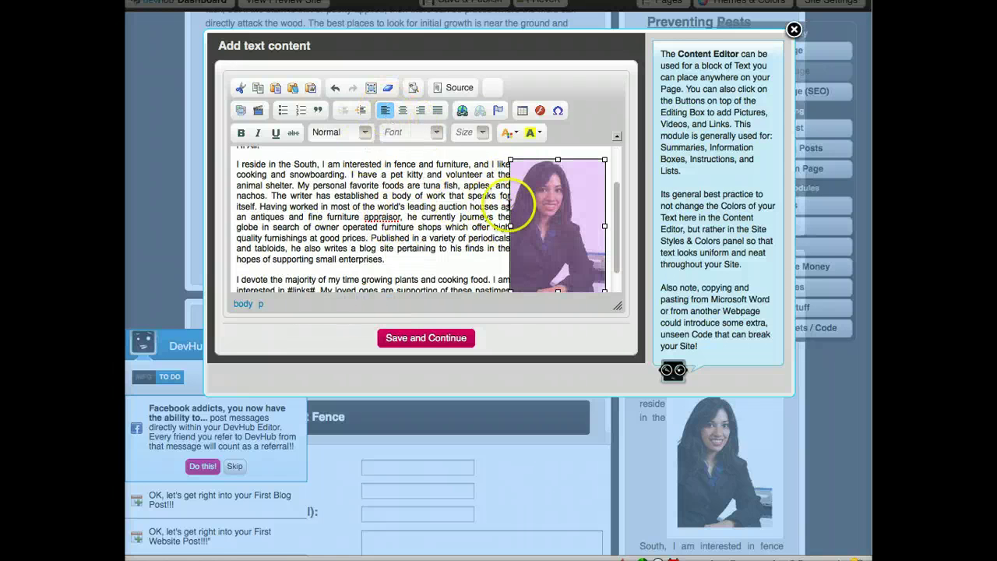
scroll(512, 204, up, 2)
drag(533, 219, 400, 173)
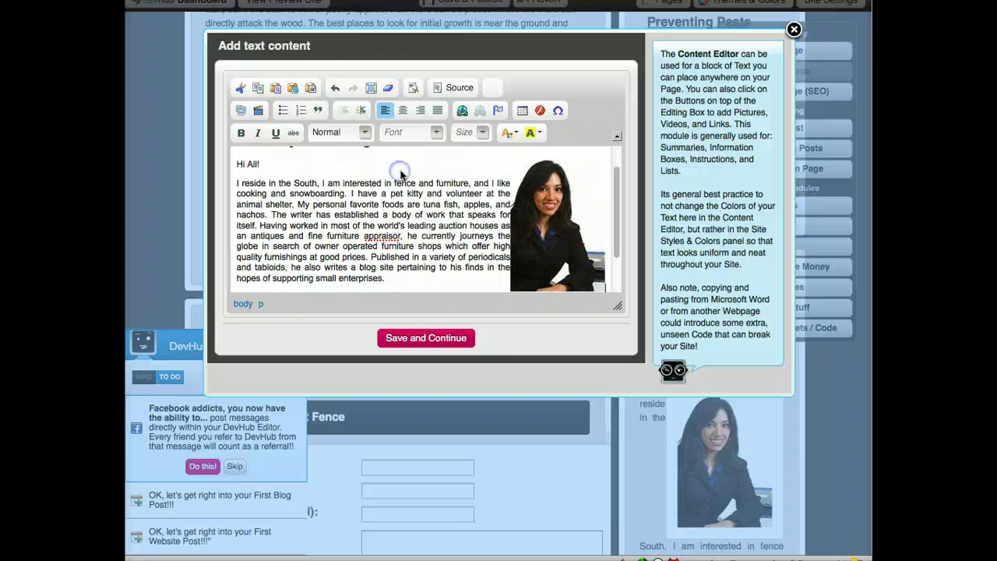
Insert a blank line under the About My Fence Blog heading and move the portrait photo into it
scroll(455, 185, up, 1)
click(384, 174)
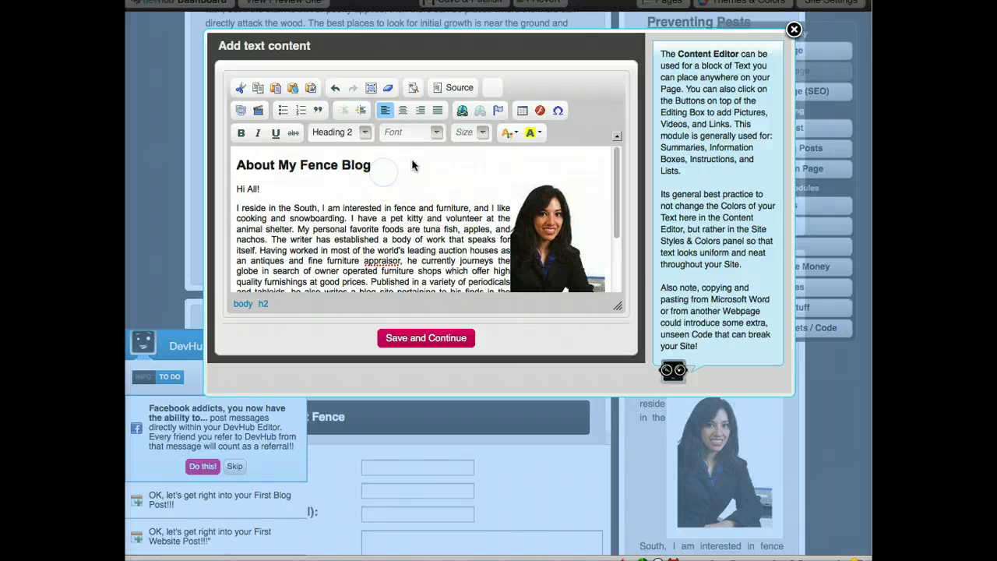
key(Return)
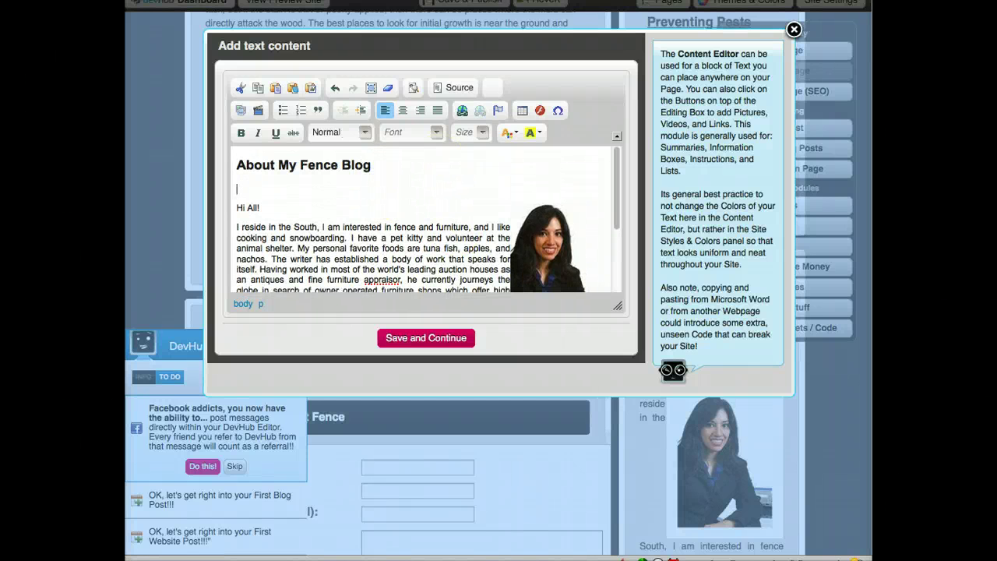
drag(543, 232, 281, 190)
scroll(405, 218, up, 1)
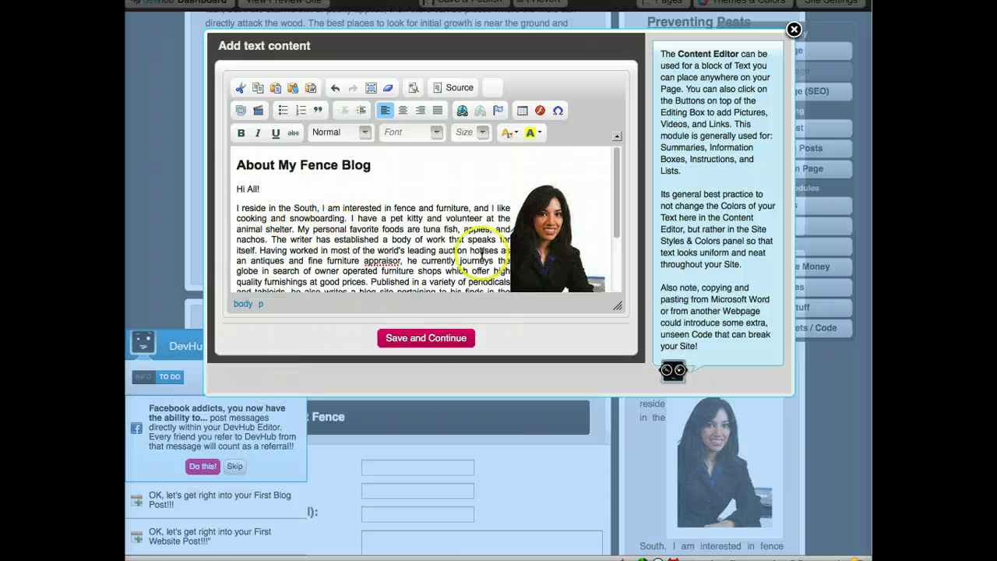
Save the About My Fence Blog text with its repositioned portrait photo and collapse the DevHub Stream panel
click(554, 220)
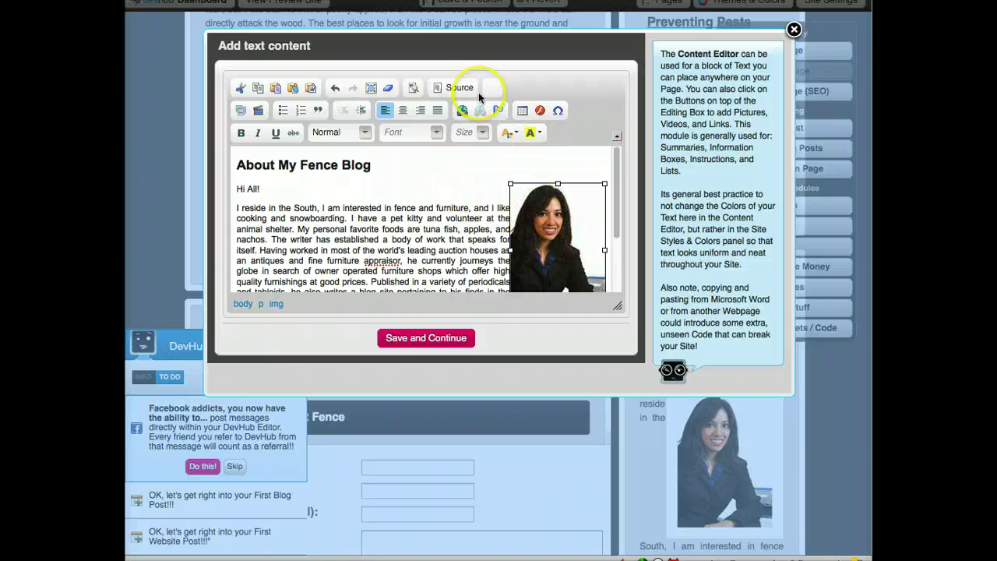
click(430, 340)
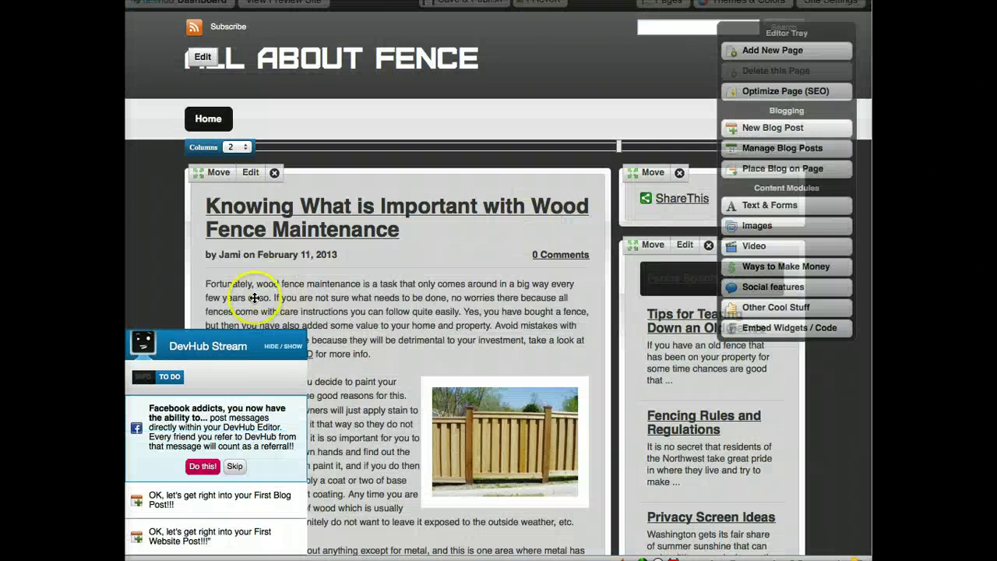
click(281, 346)
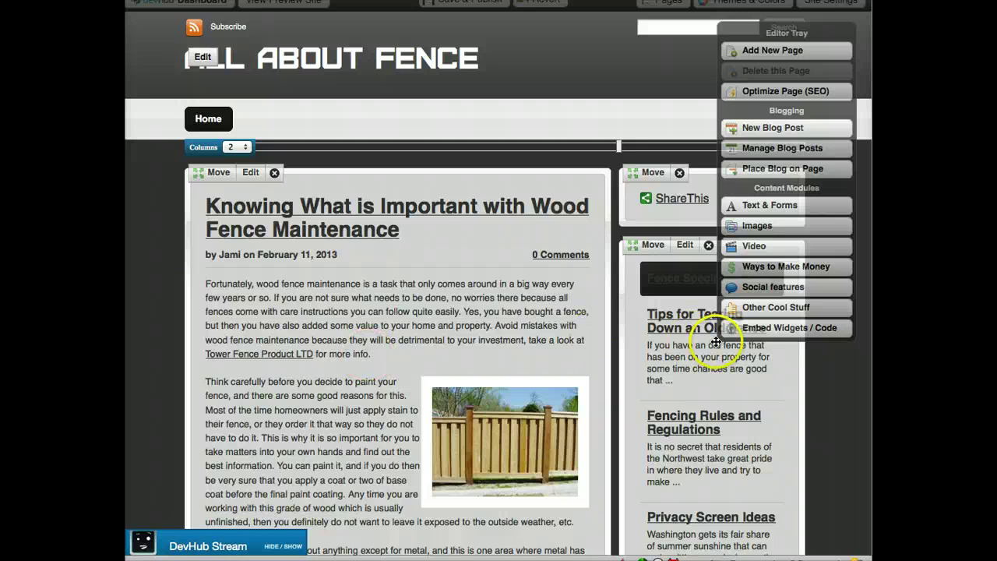
Review the add-on modules offered under Social features and Other Cool Stuff
click(789, 294)
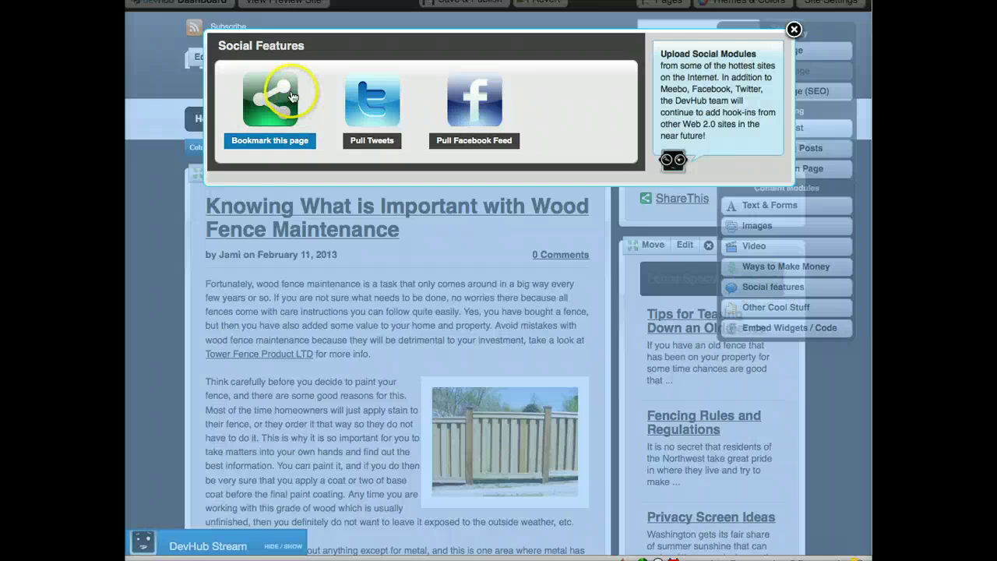
click(470, 130)
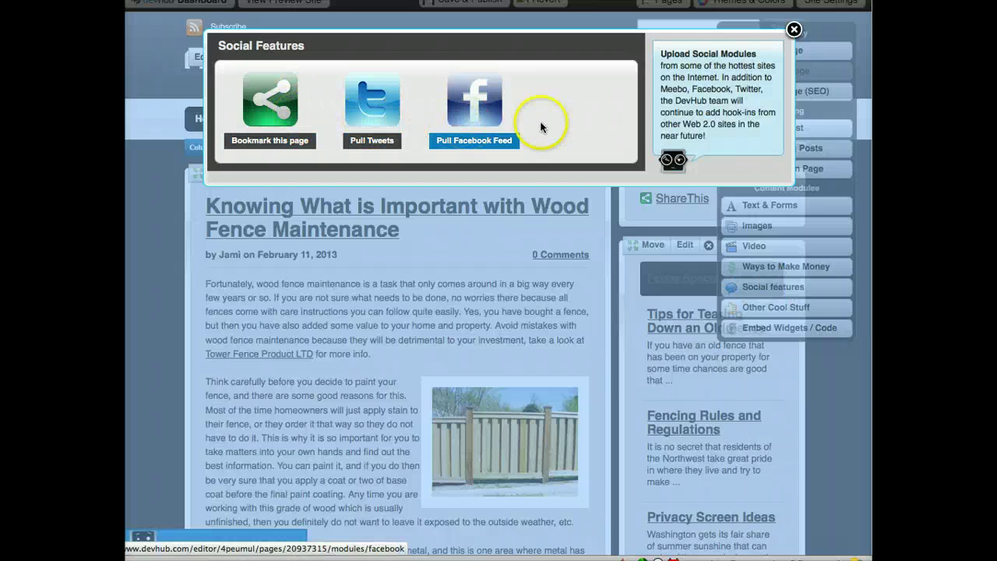
click(793, 30)
click(807, 308)
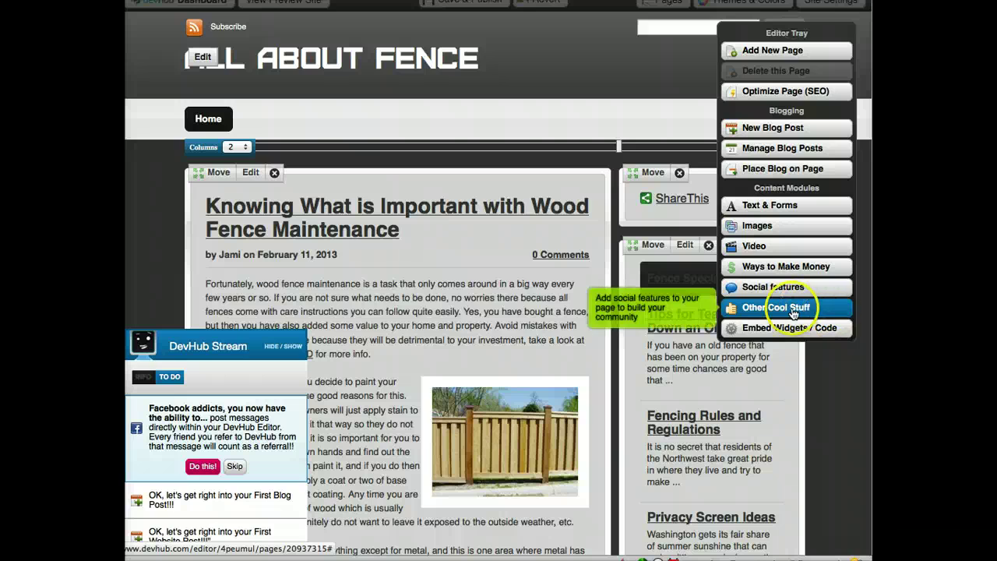
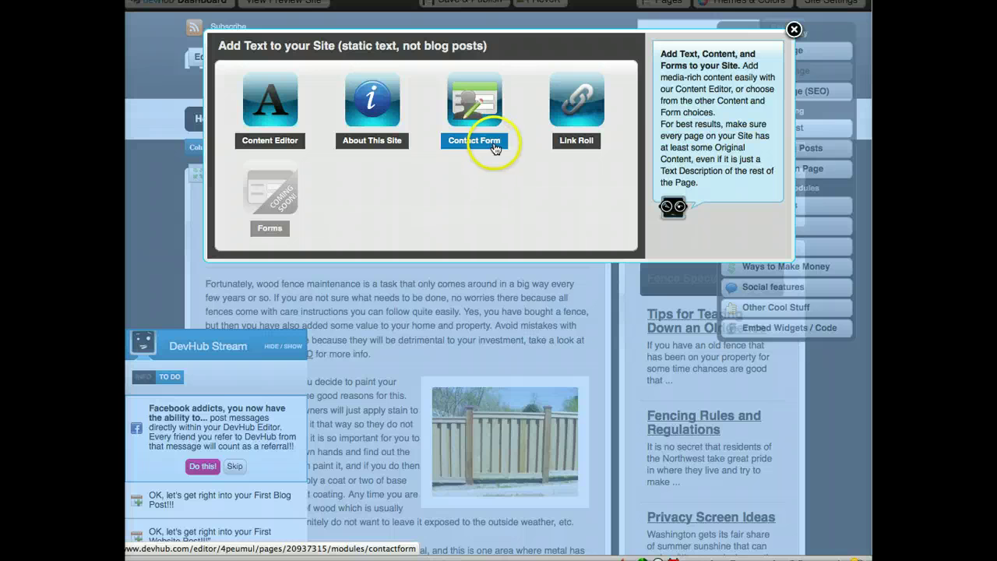
Start a Link Roll module and change the existing global link's text to "All About Fences"
click(568, 148)
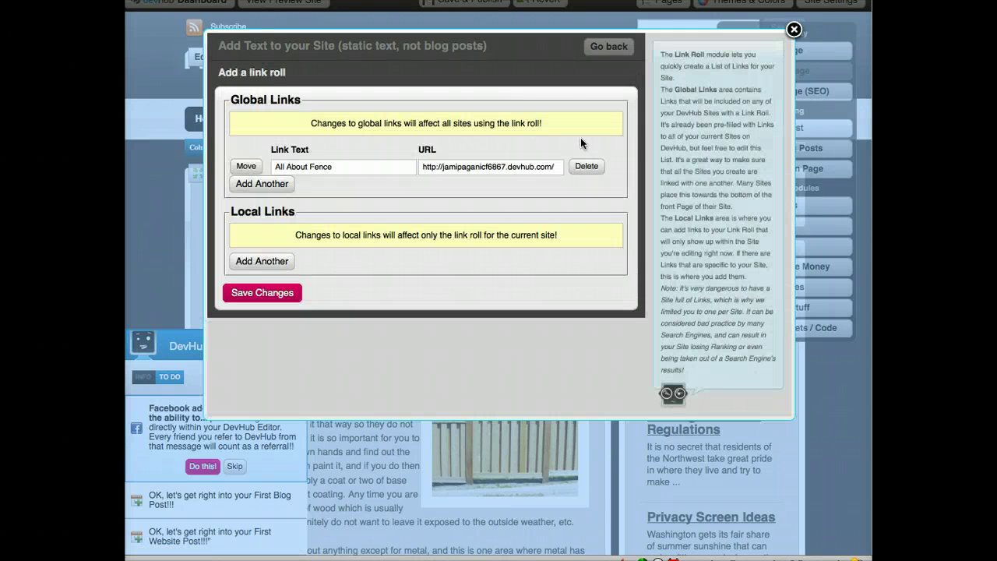
click(322, 179)
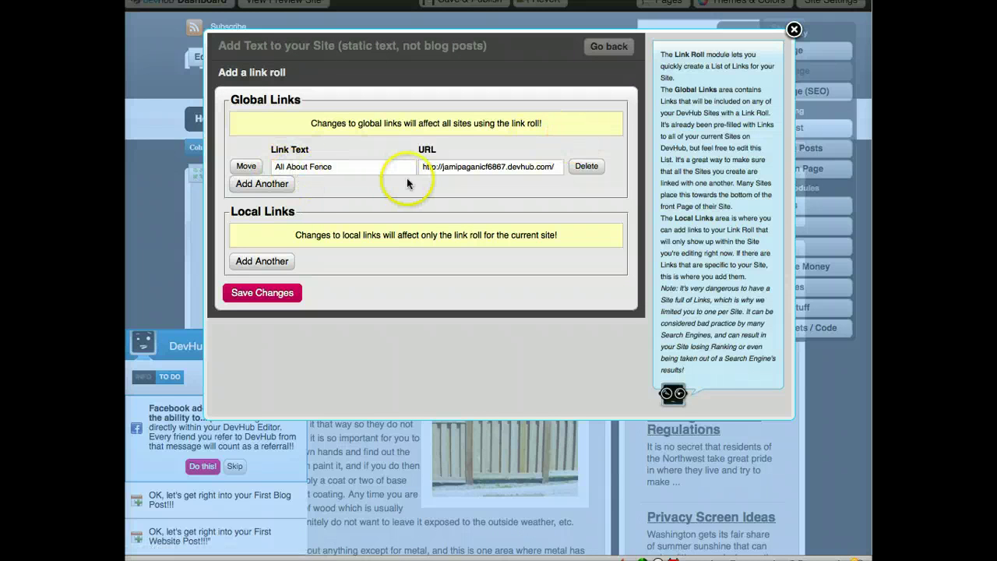
click(343, 168)
text(s)
click(380, 175)
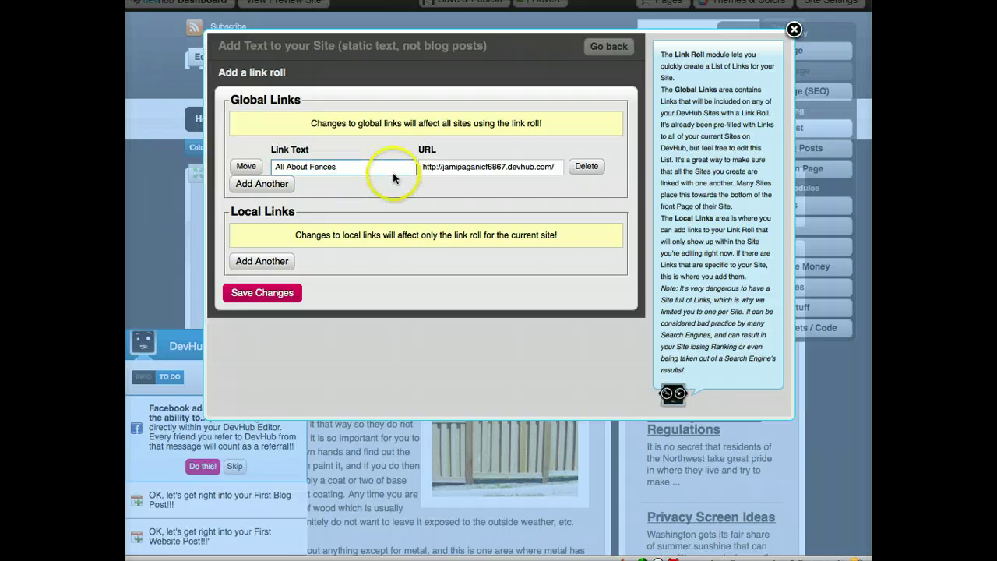
click(392, 172)
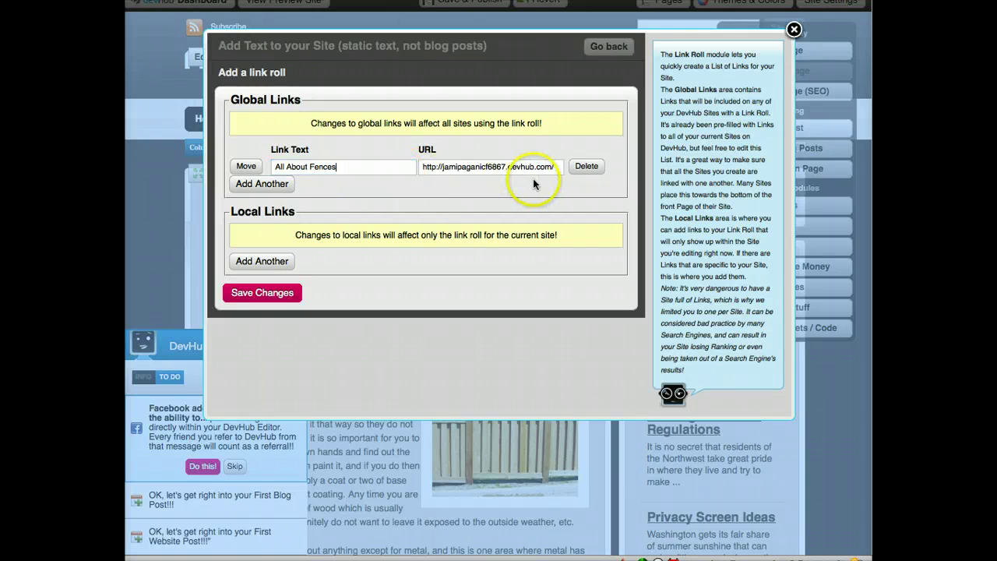
Add a second global link to the link roll with the link text "Fencing Expertise"
click(261, 184)
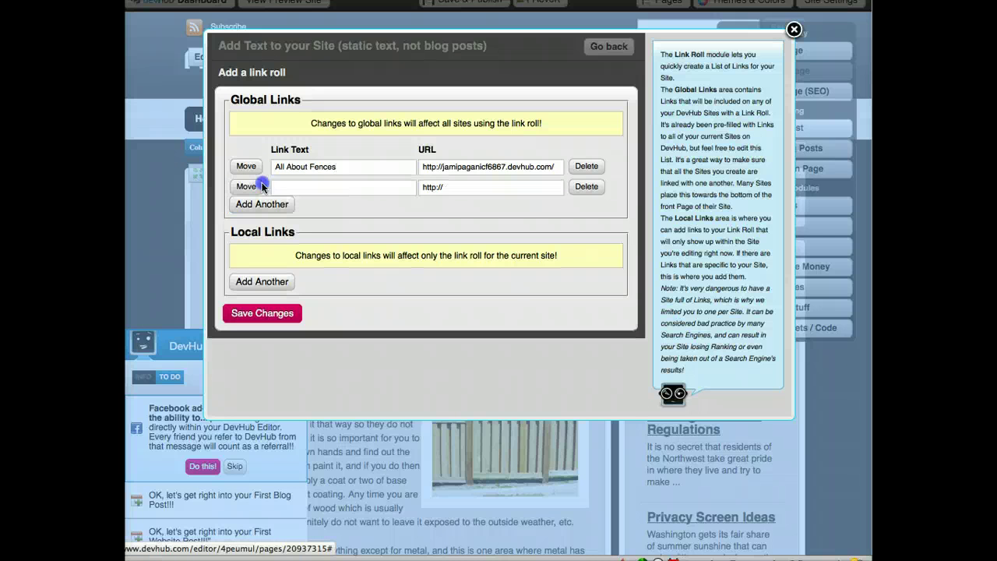
click(306, 188)
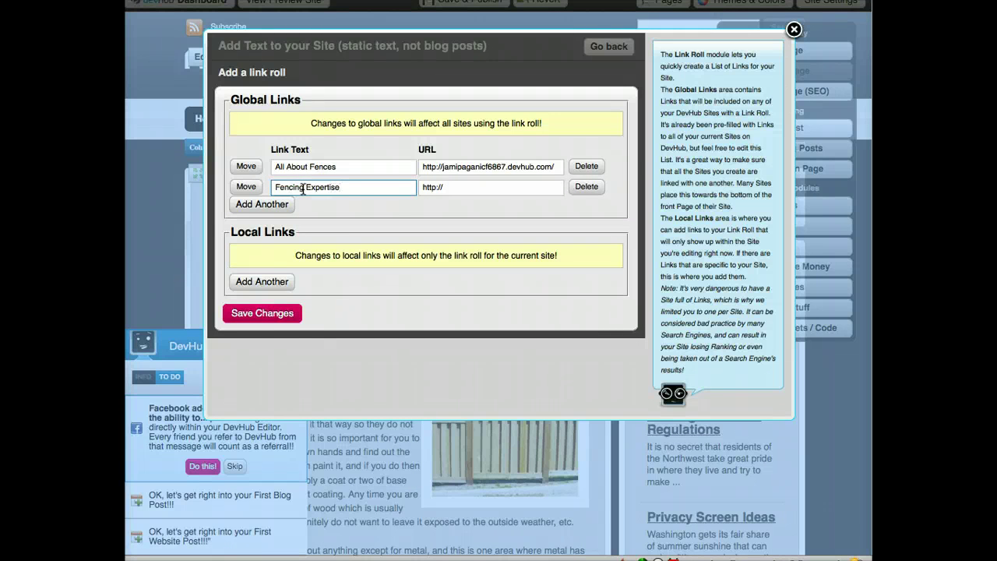
click(389, 178)
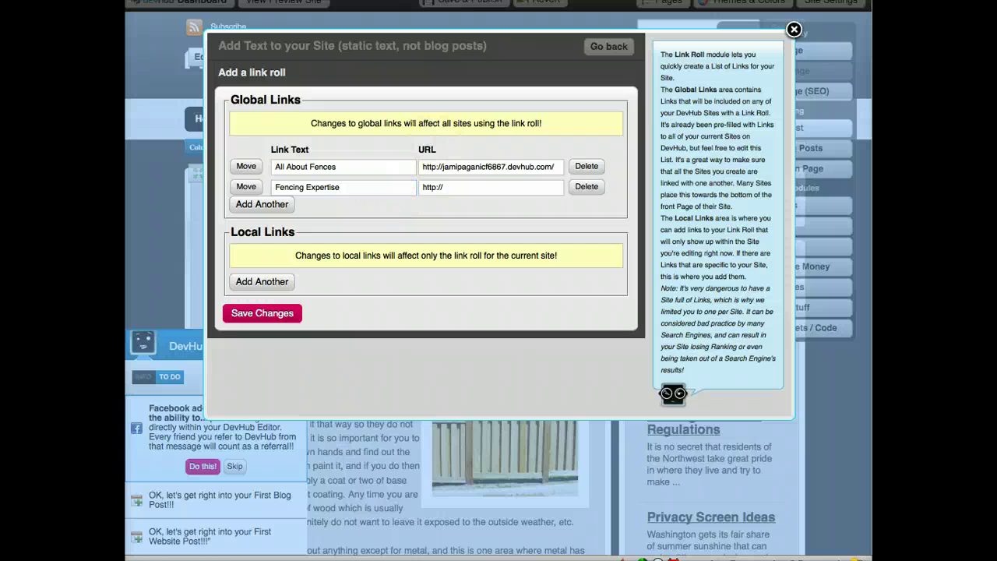
Open Google in a new browser tab and search for "fence advice usa"
key(super+t)
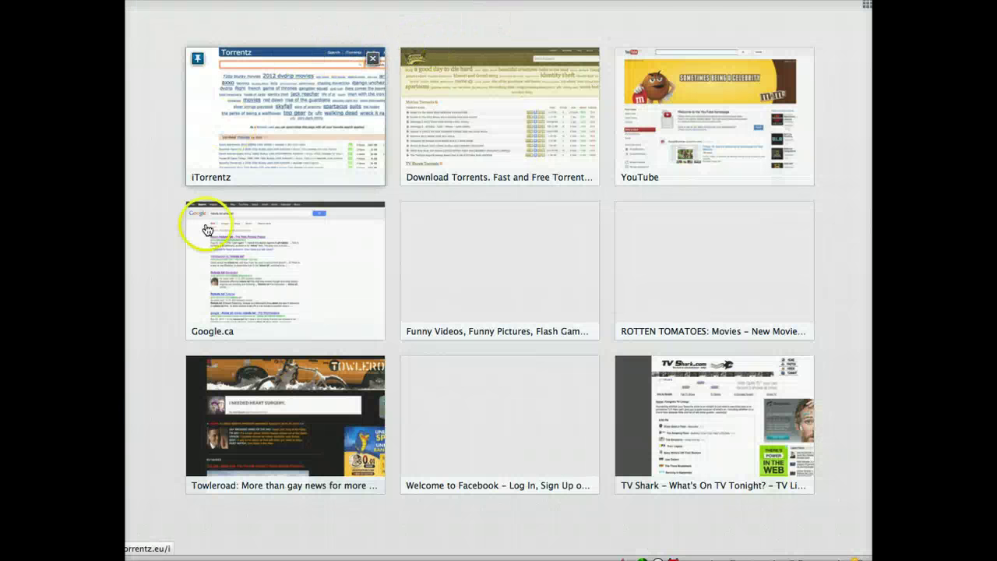
click(257, 238)
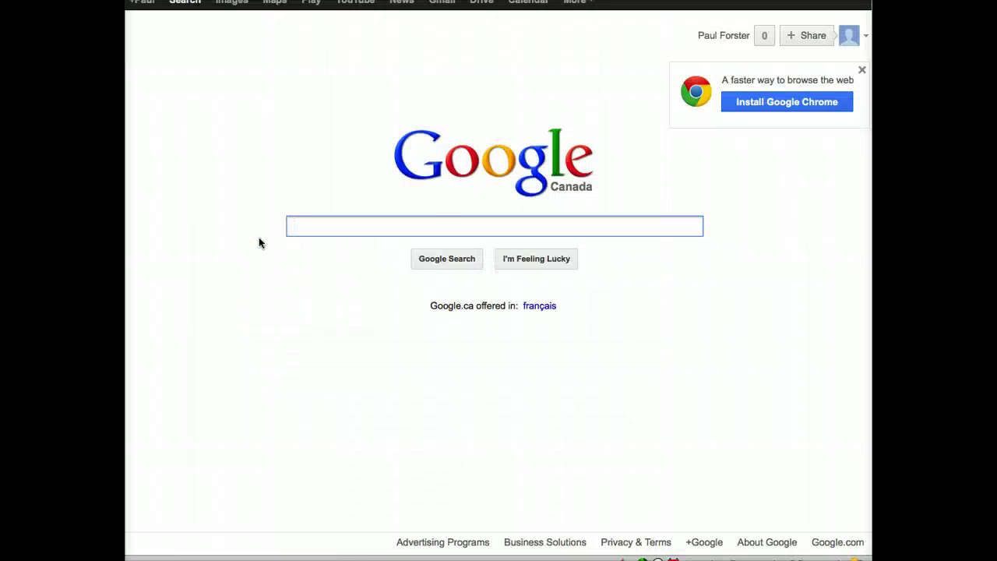
click(305, 224)
text(fenci)
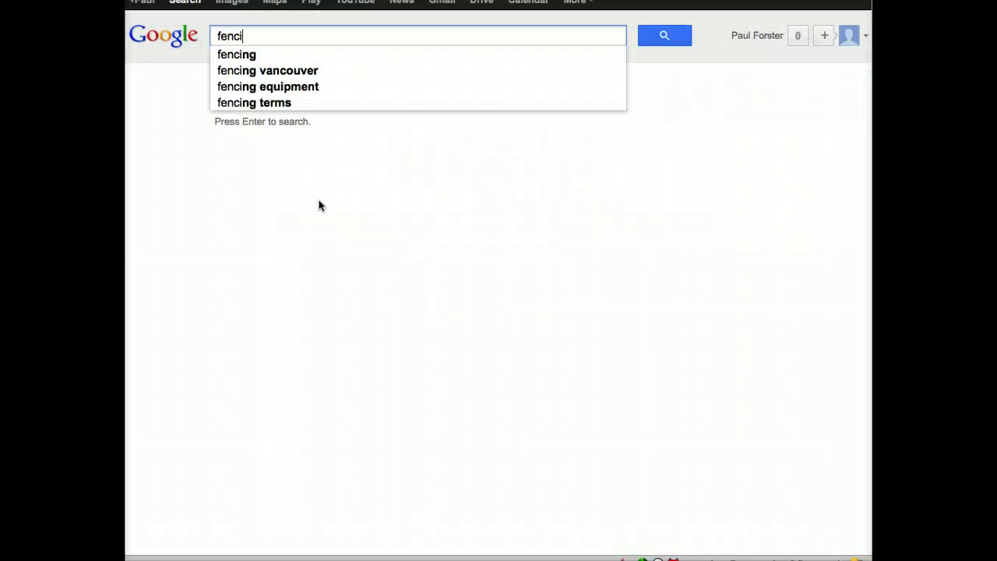
key(BackSpace)
text(e advice)
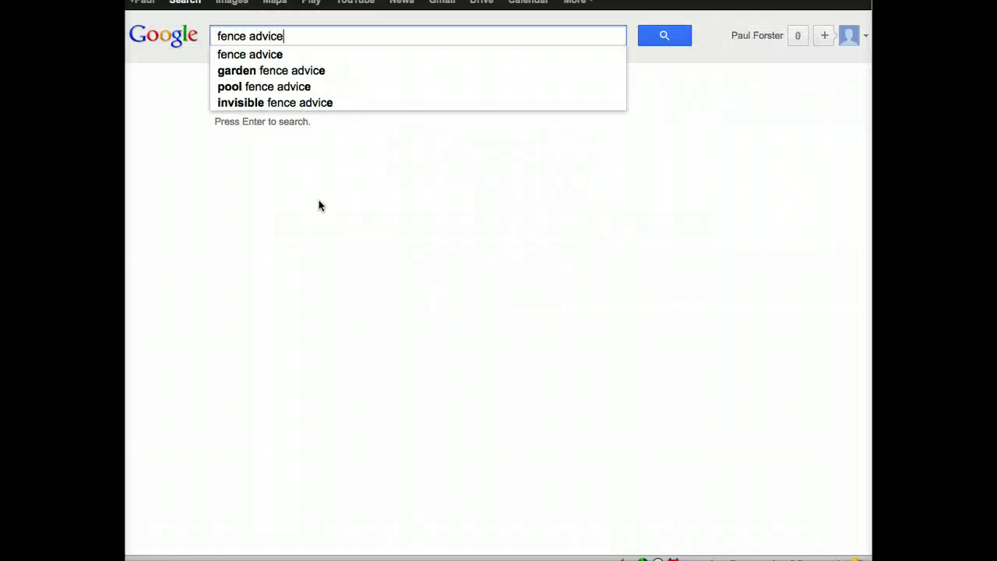
text( usa)
key(Return)
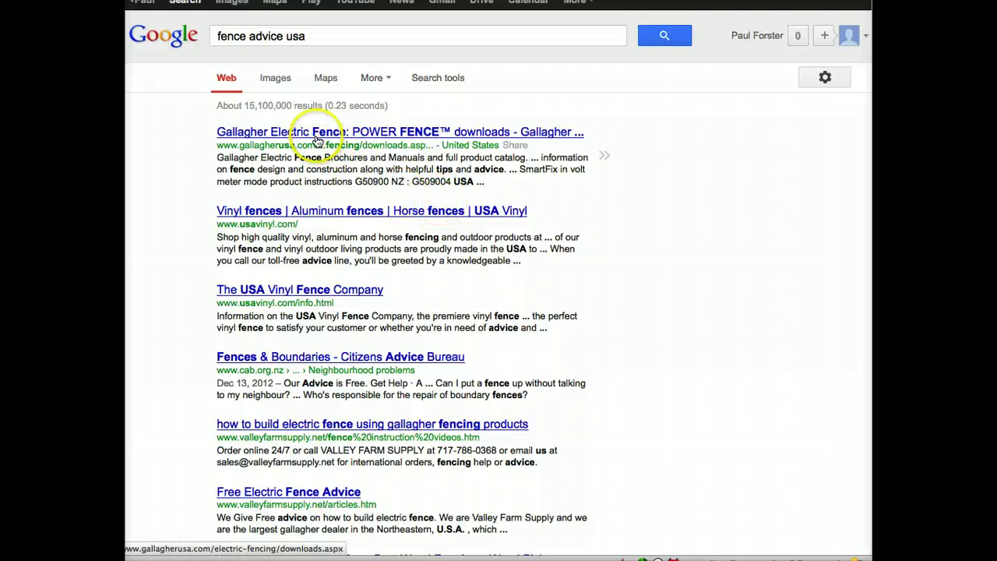
Open the USA Vinyl fences search result and copy the site's web address
click(316, 212)
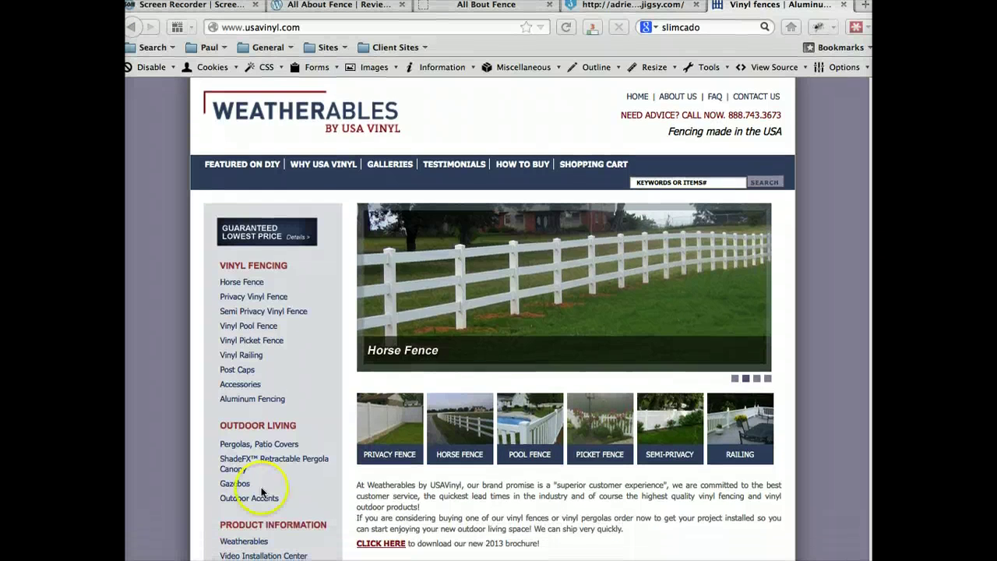
click(248, 29)
key(super+c)
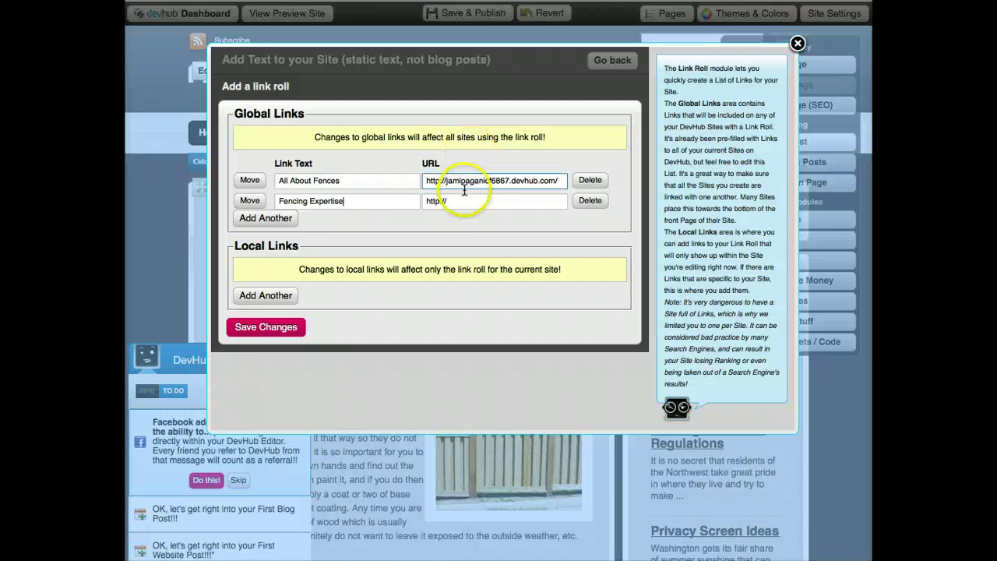
click(464, 201)
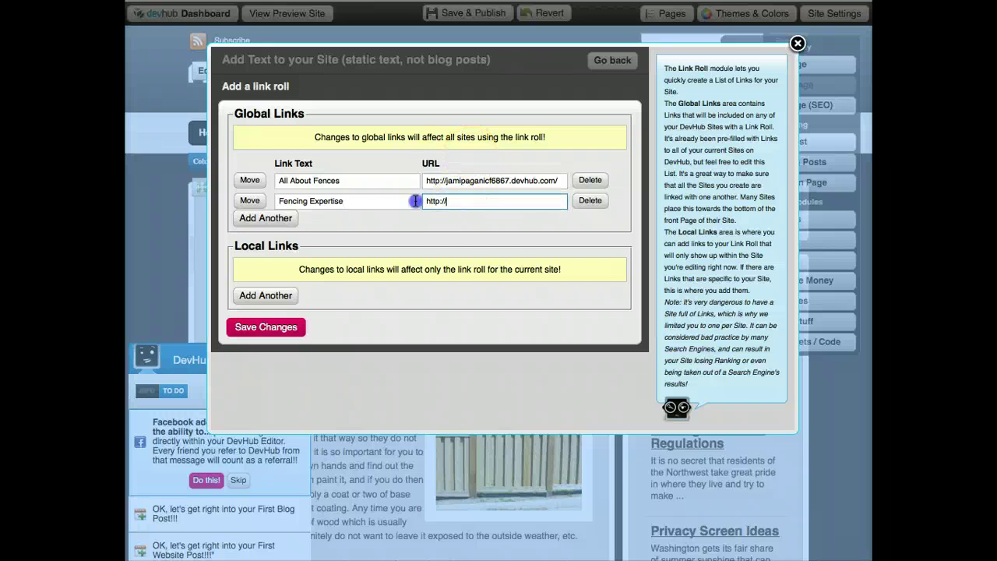
key(super+v)
click(557, 219)
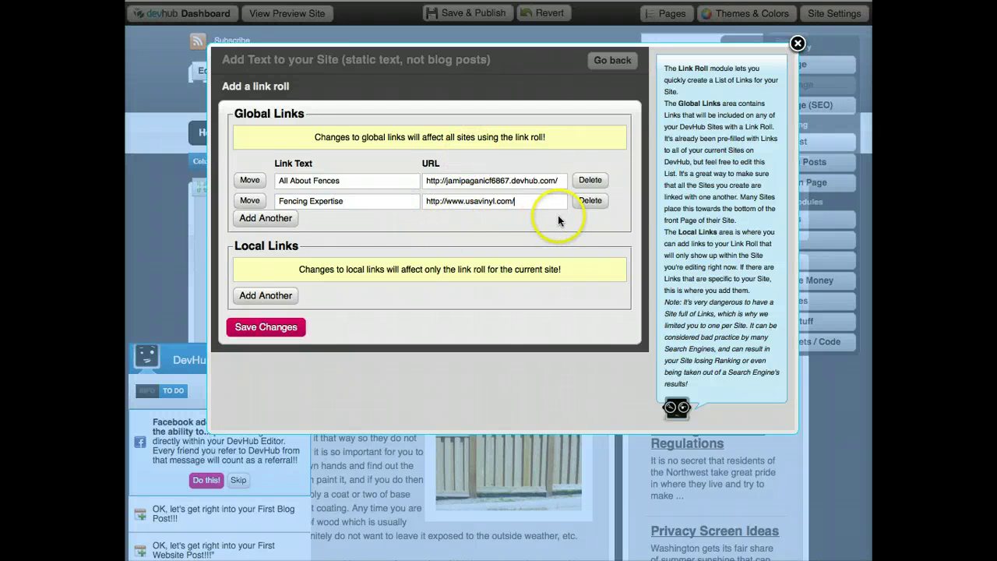
click(272, 327)
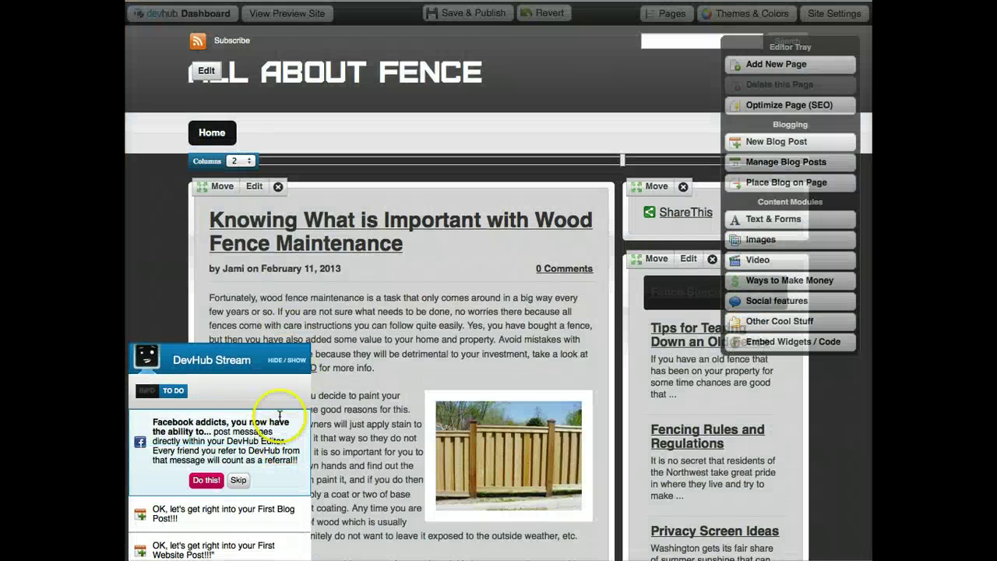
Move the Linkroll module from beneath the contact form into the sidebar, directly below About My Fence Blog
click(286, 360)
scroll(288, 362, down, 10)
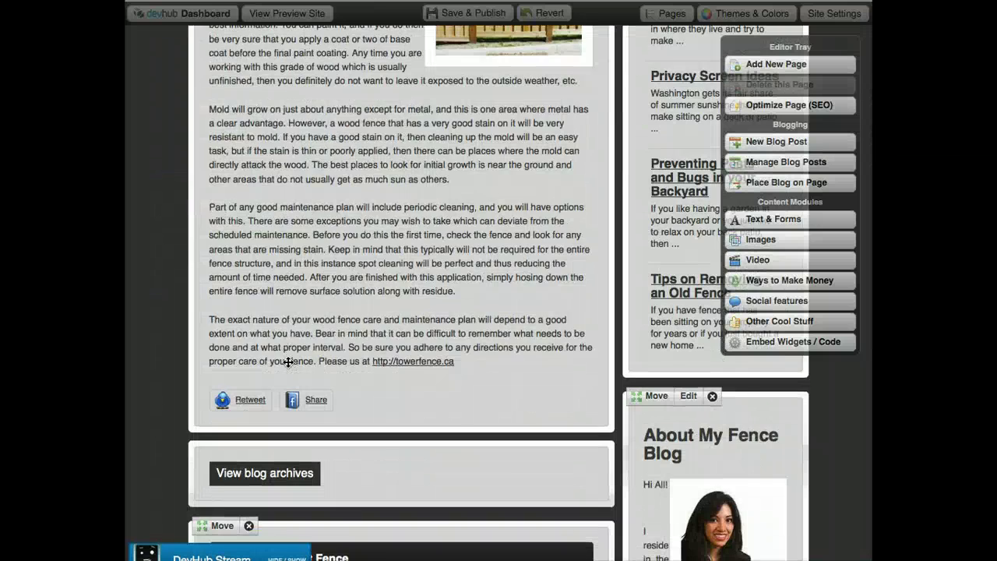
scroll(288, 361, down, 5)
click(268, 245)
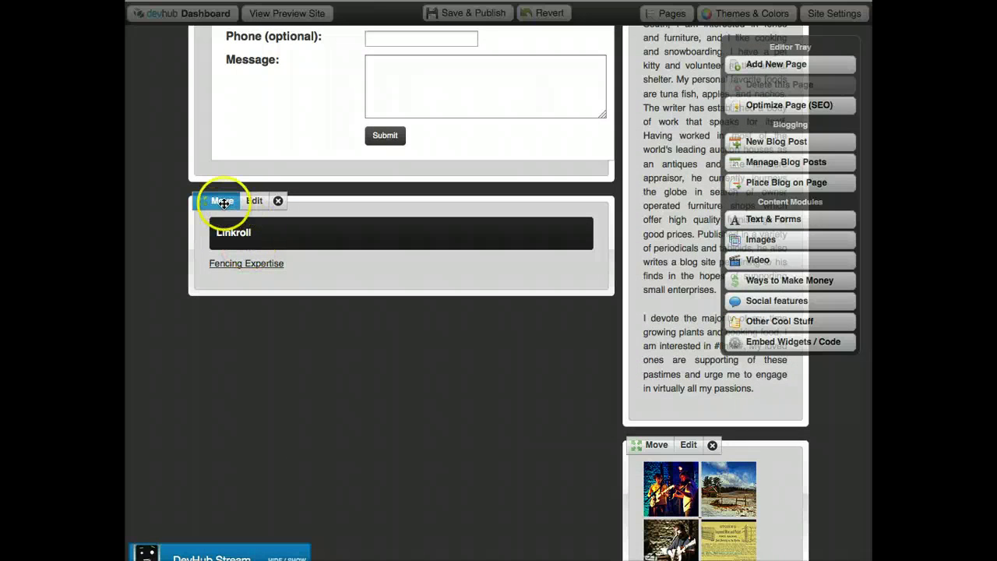
drag(223, 202, 662, 459)
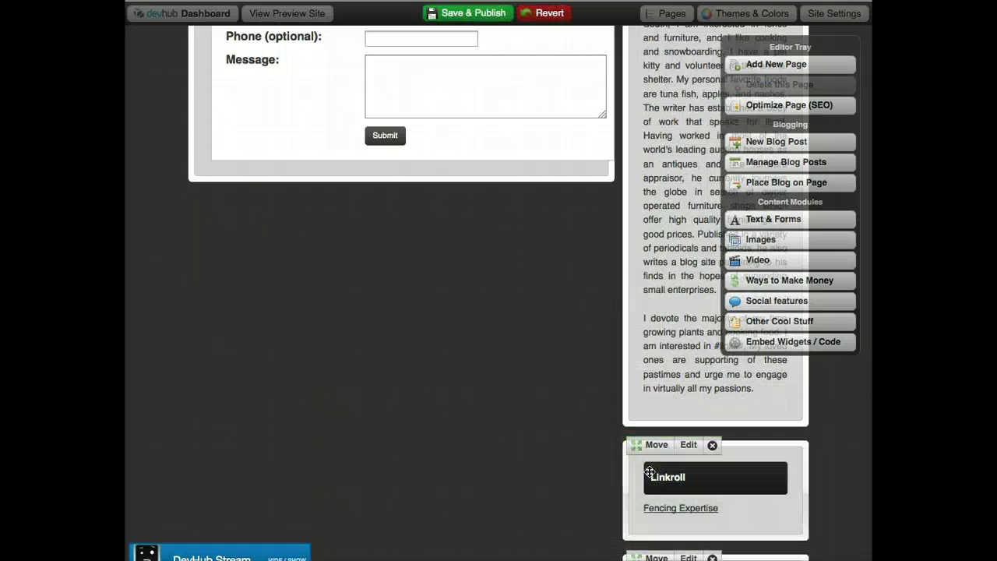
click(667, 434)
scroll(672, 433, up, 5)
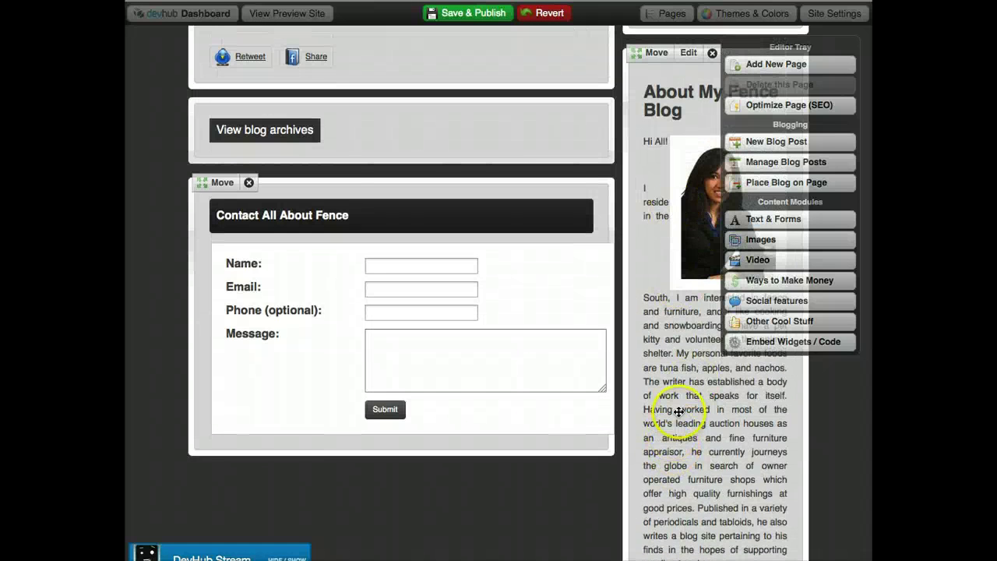
scroll(678, 407, down, 5)
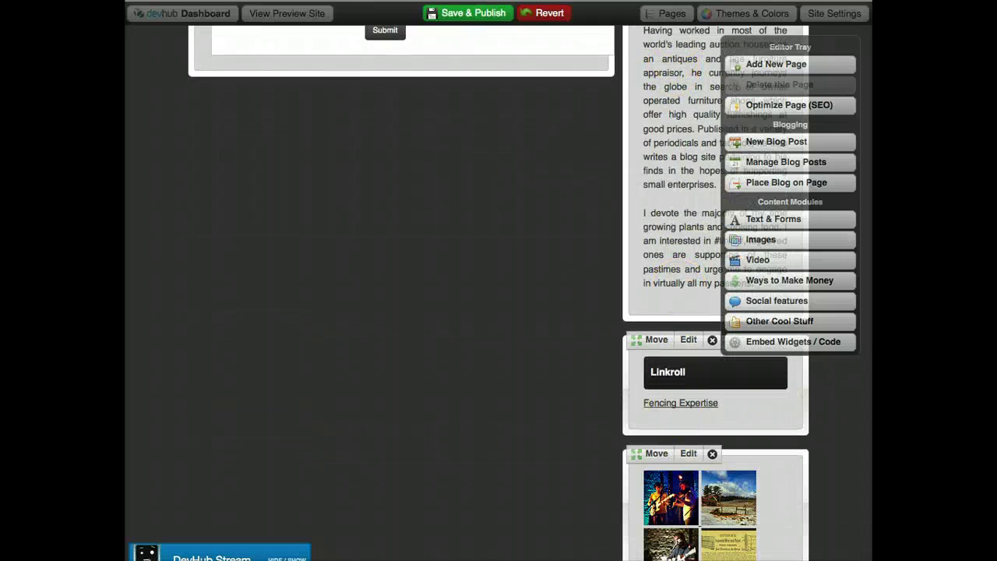
click(842, 411)
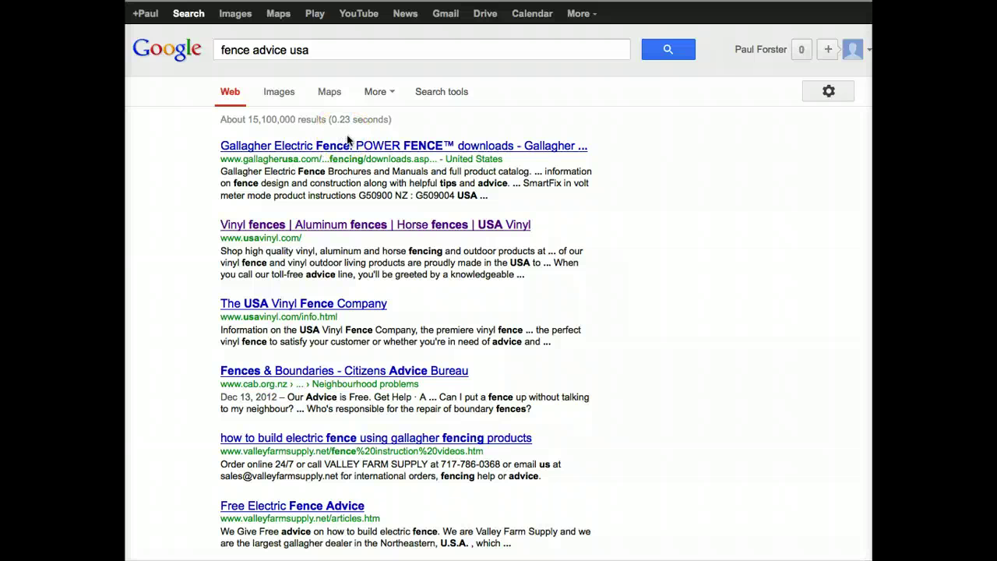
Return to the Google results and search for "fence experts new york" instead
click(262, 50)
drag(334, 52, 220, 50)
text(f)
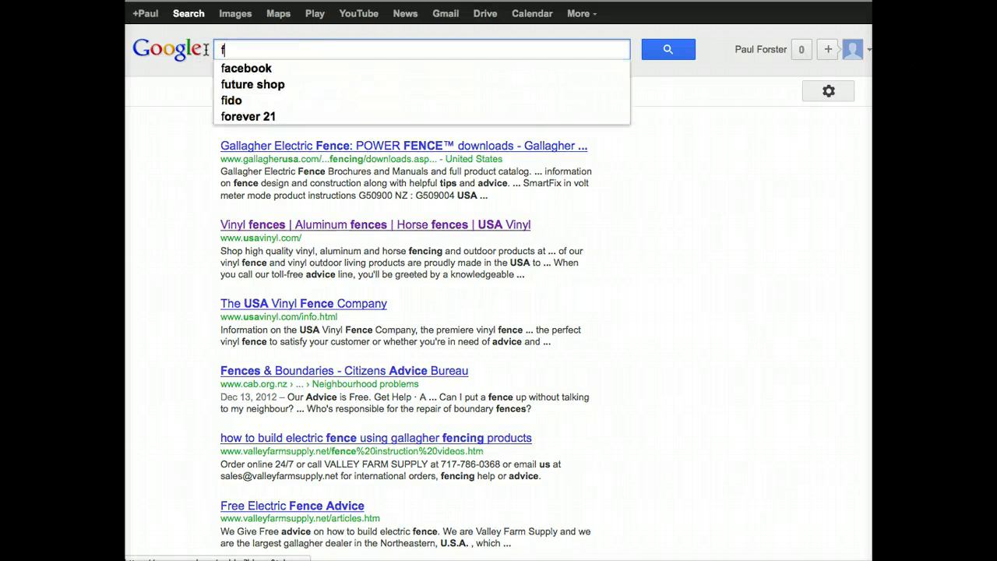
text(ence experts )
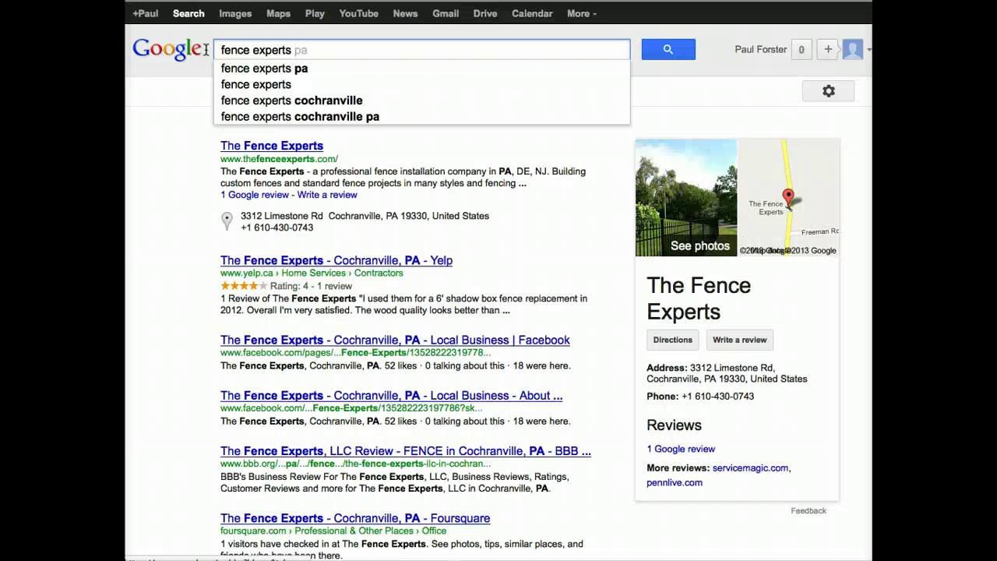
text(new york)
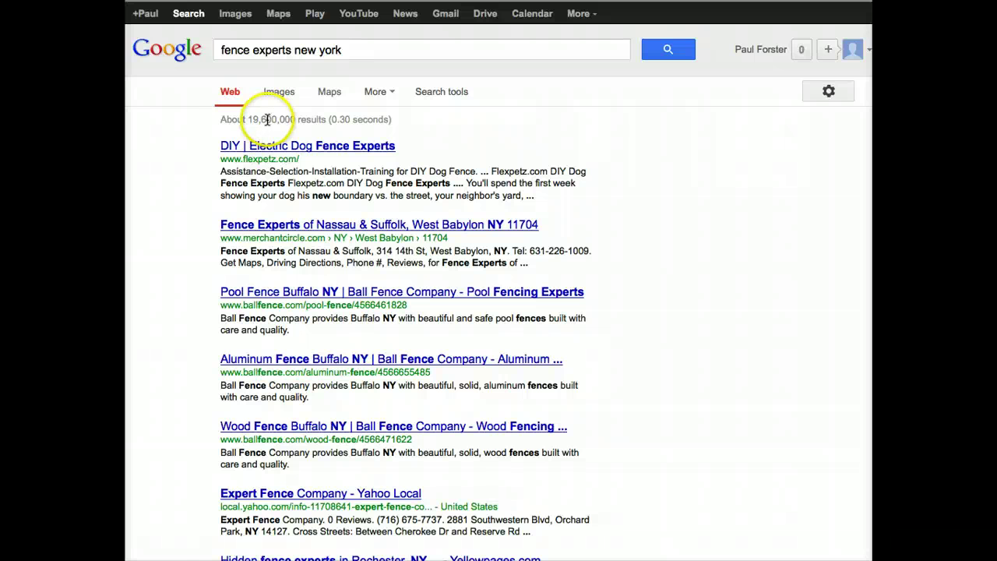
Open the DIY Electric Dog Fence Experts search result and mute the video on its home page
click(345, 148)
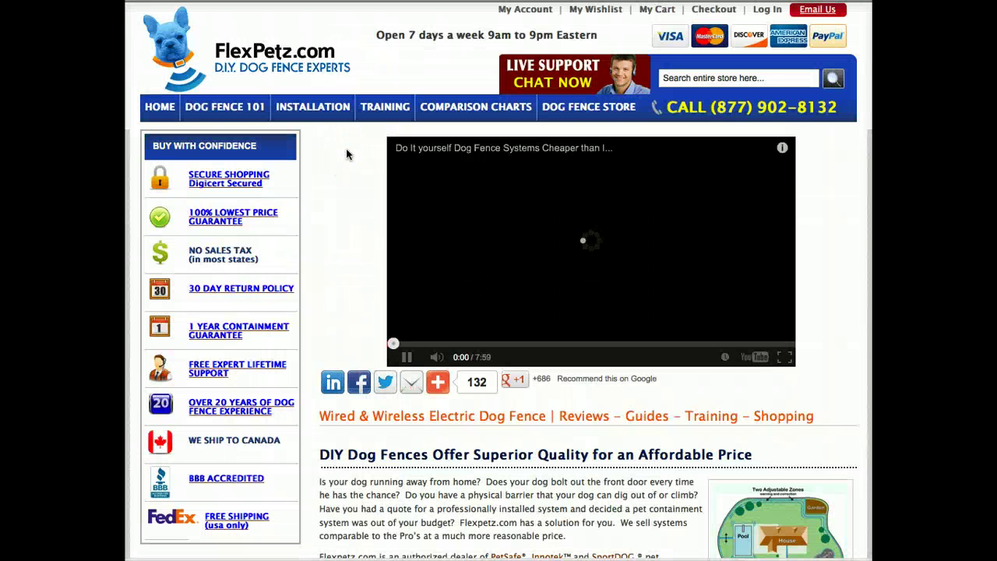
click(436, 360)
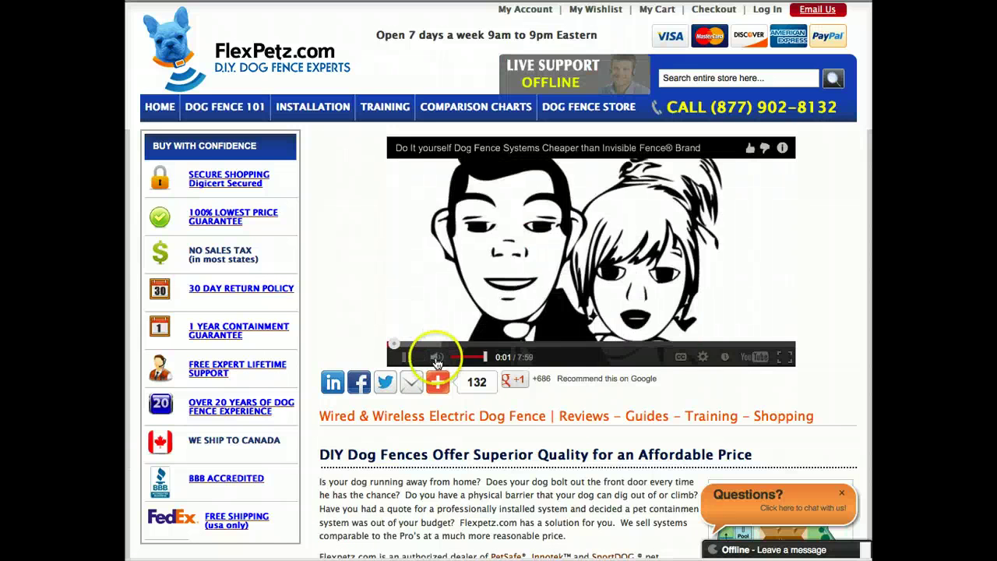
Pause the FlexPetz video, return to the DevHub editor and look over the blog page's Linkroll, photo, Post Categories and Post Archives modules
click(406, 357)
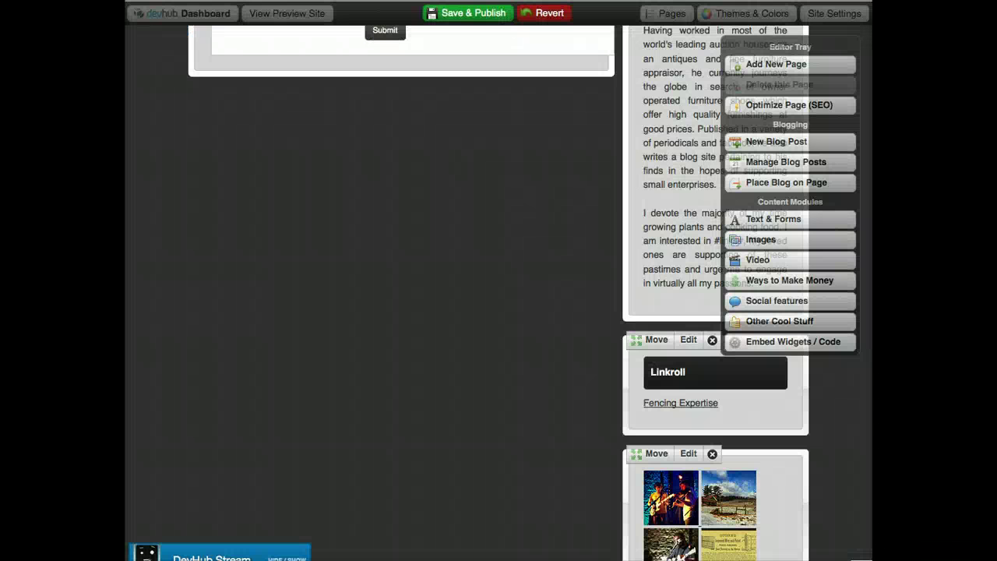
scroll(545, 224, up, 5)
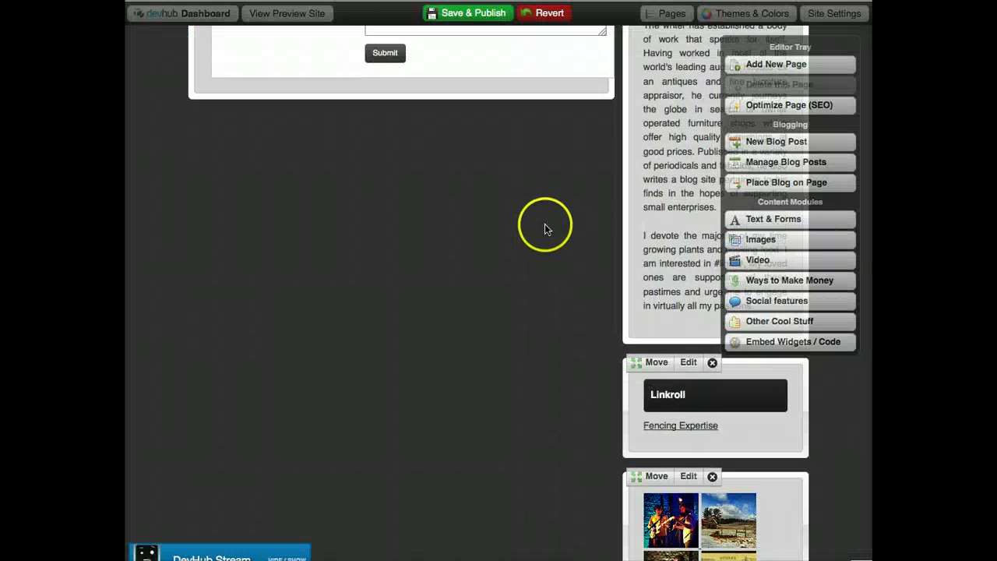
scroll(544, 224, up, 10)
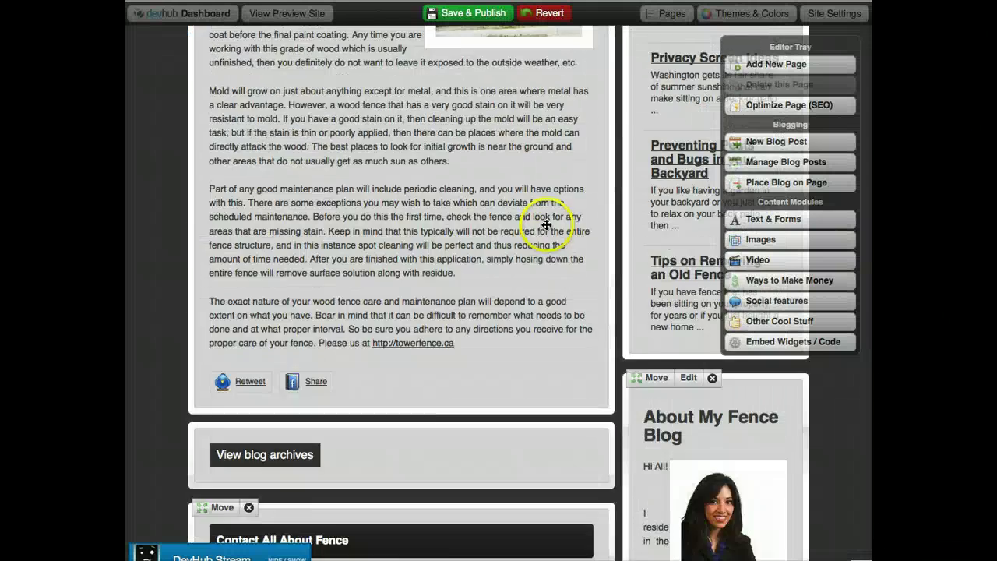
scroll(546, 224, down, 15)
scroll(546, 225, down, 3)
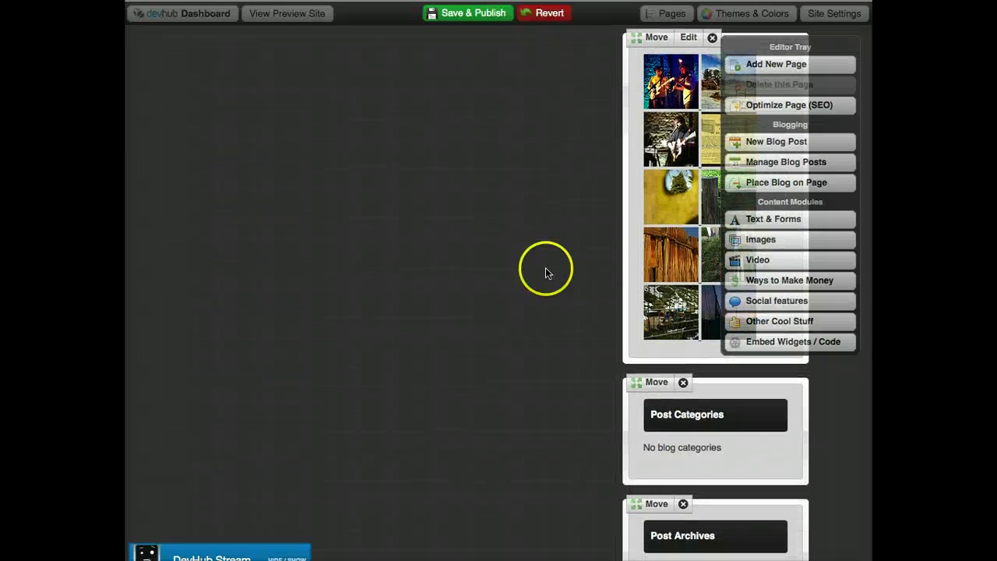
scroll(679, 413, down, 2)
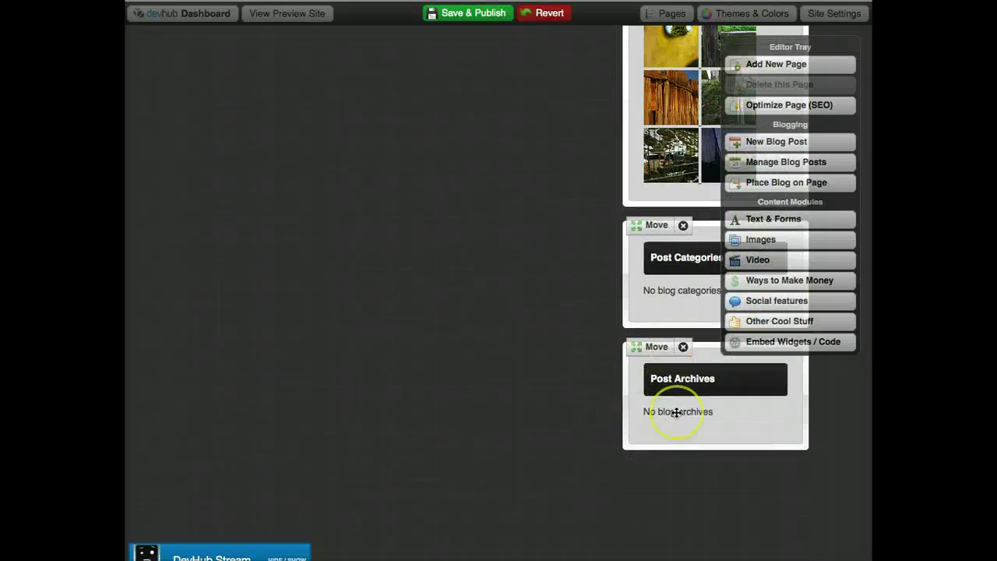
scroll(679, 413, up, 8)
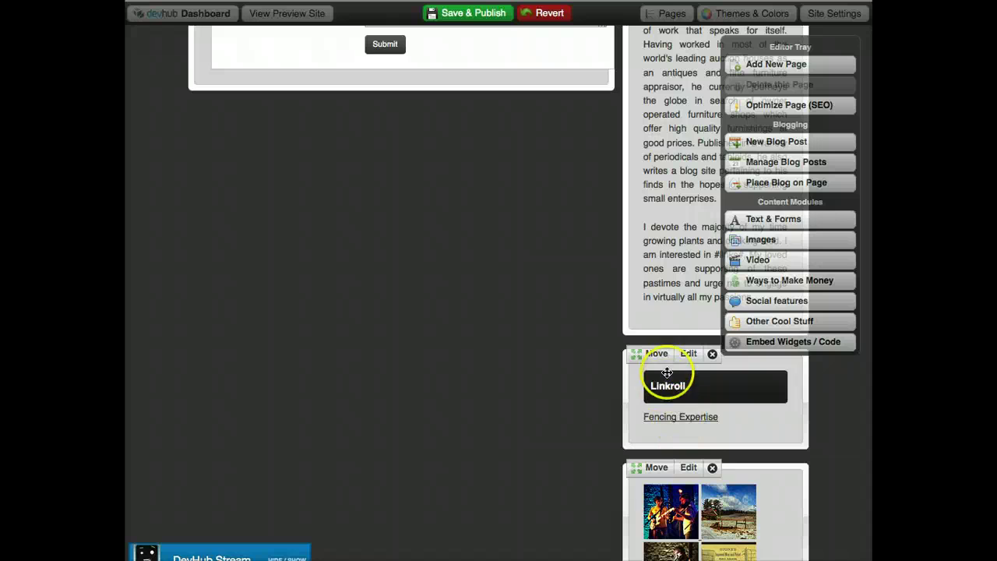
click(688, 353)
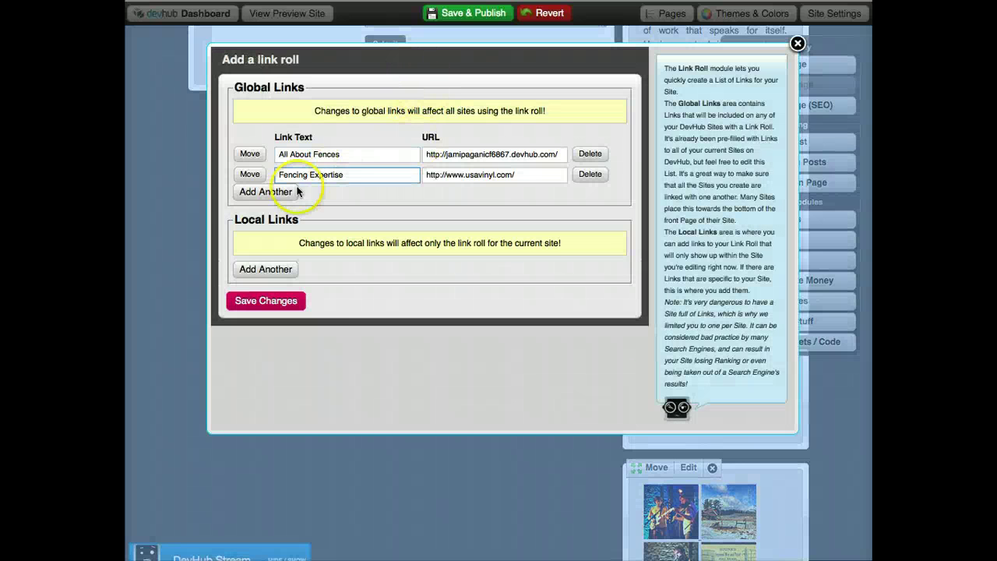
click(293, 192)
click(479, 196)
key(ctrl+a)
text(http://www.flexpetz.com/)
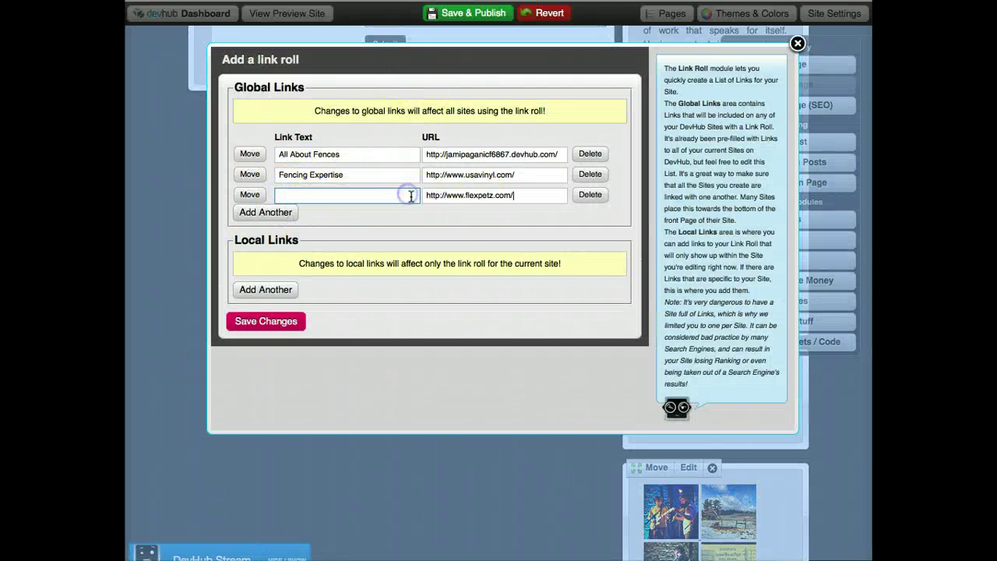
click(337, 193)
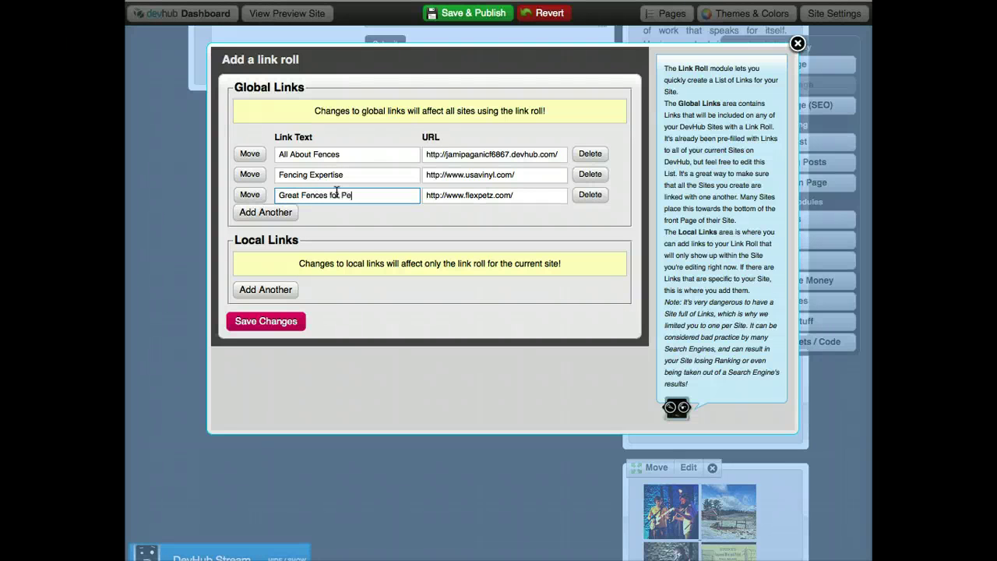
Save the link roll changes and publish the page
click(250, 324)
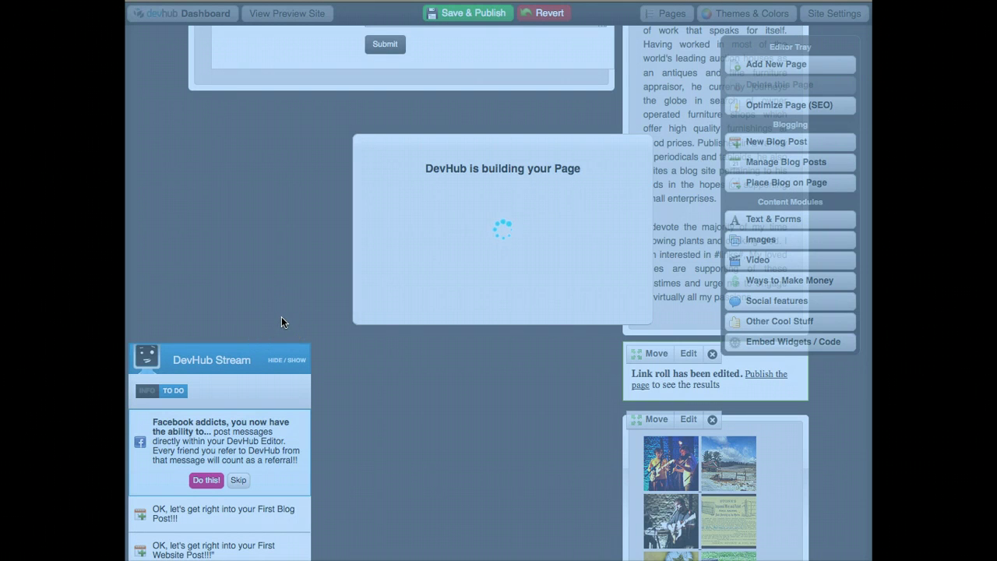
click(481, 355)
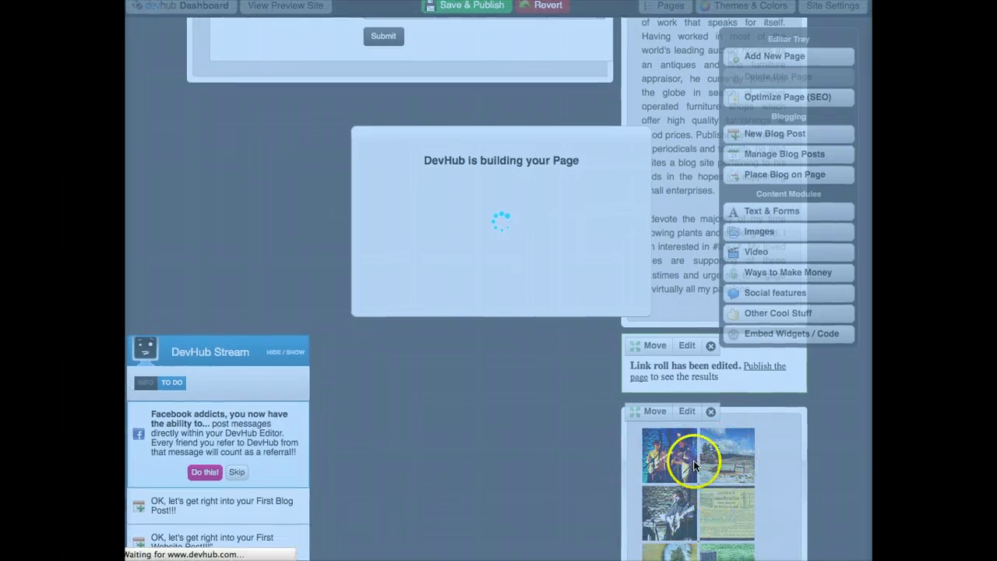
scroll(733, 468, down, 2)
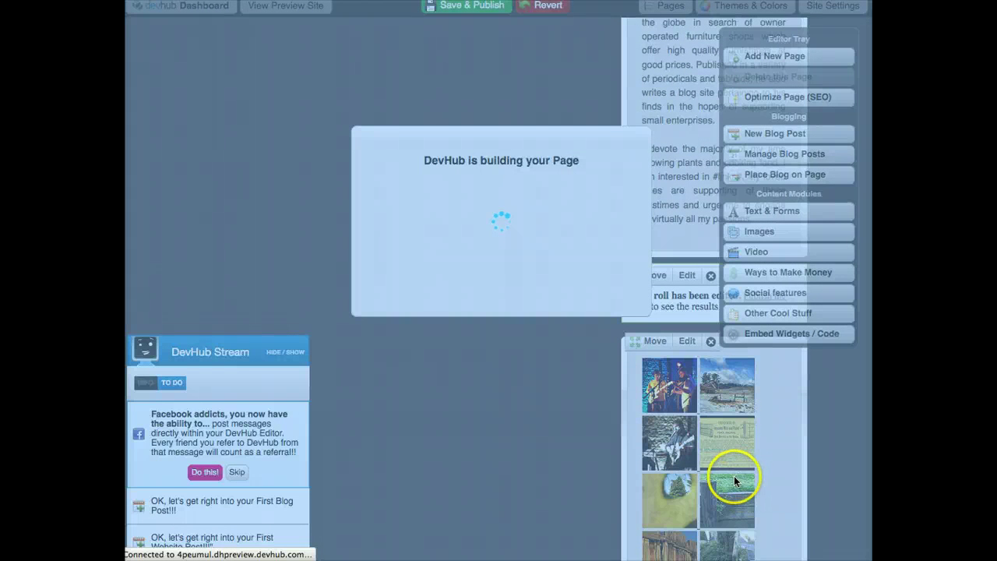
scroll(698, 460, down, 10)
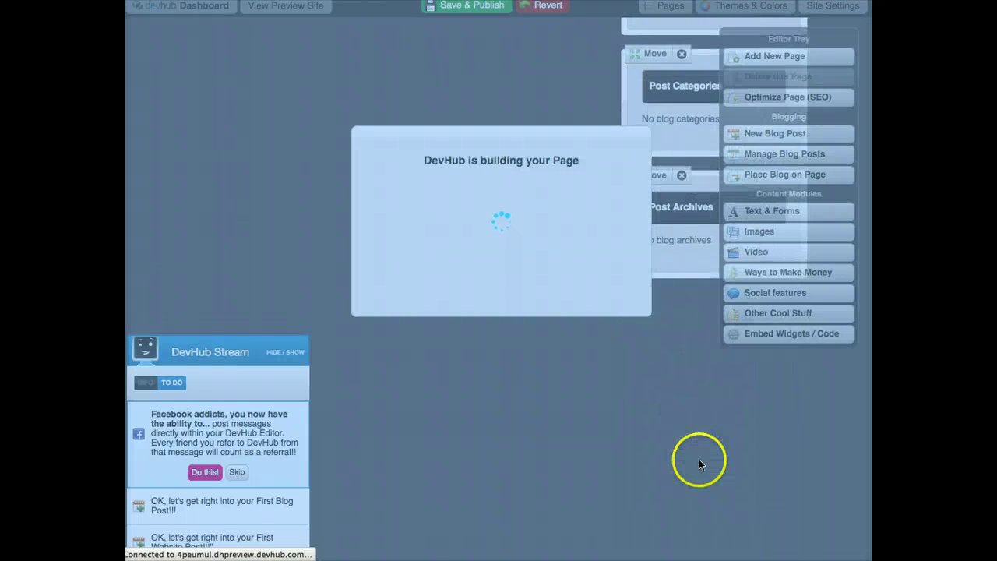
scroll(698, 458, up, 10)
scroll(700, 460, up, 10)
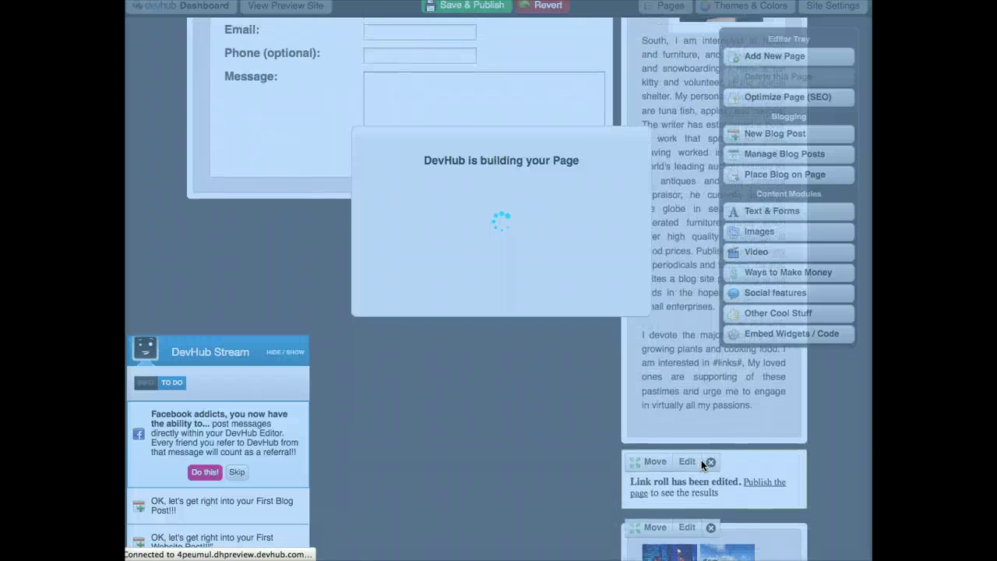
scroll(715, 401, up, 15)
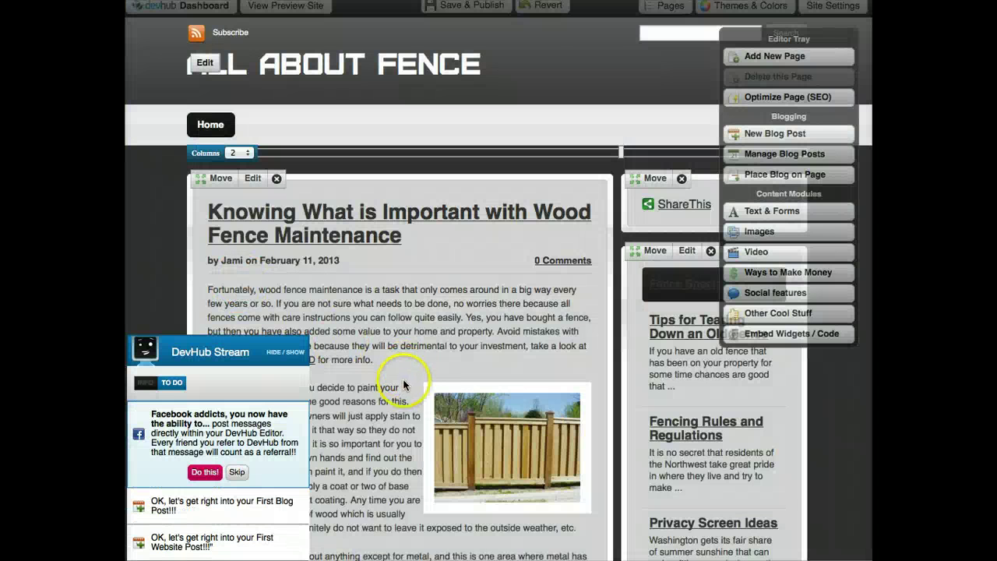
Collapse the DevHub Stream and examine the wood fence maintenance post, contact form and sidebar modules on the page
click(284, 354)
scroll(379, 358, down, 4)
scroll(379, 356, down, 6)
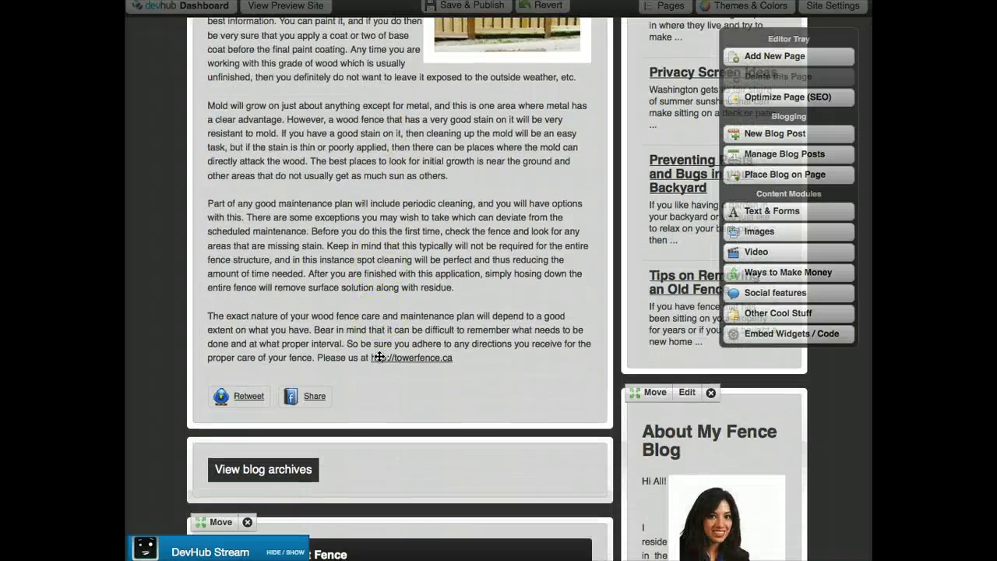
scroll(380, 356, up, 9)
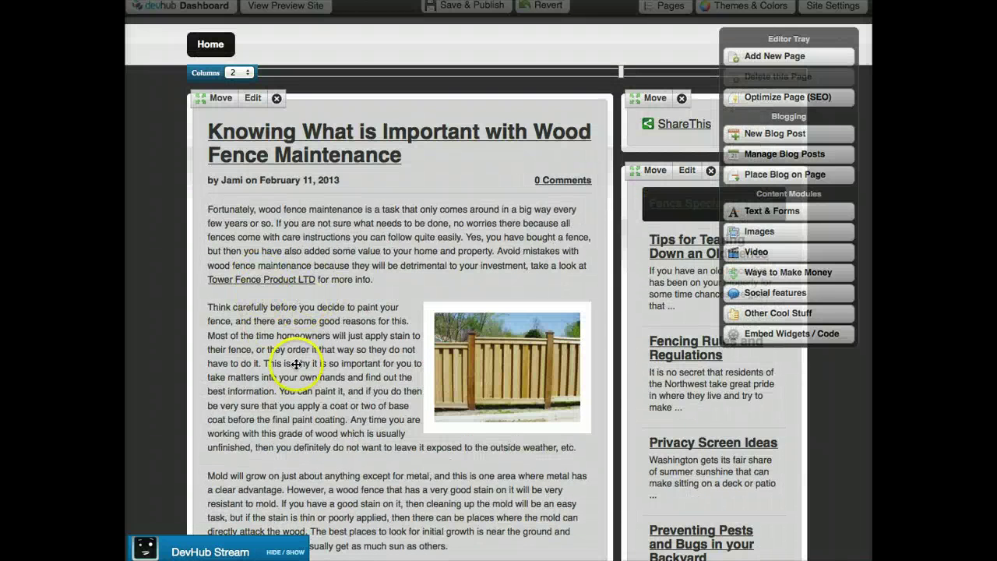
scroll(348, 436, down, 3)
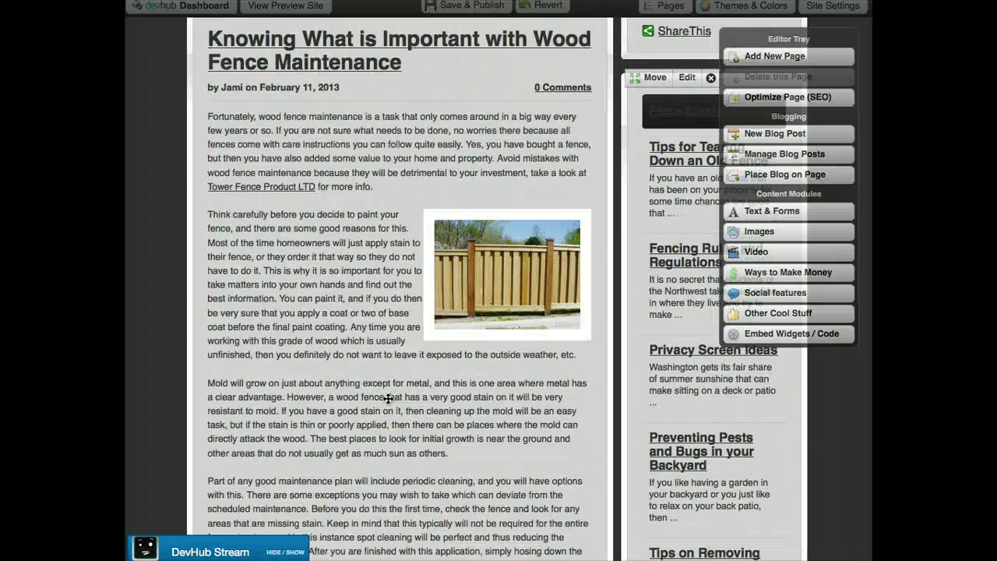
scroll(389, 398, down, 10)
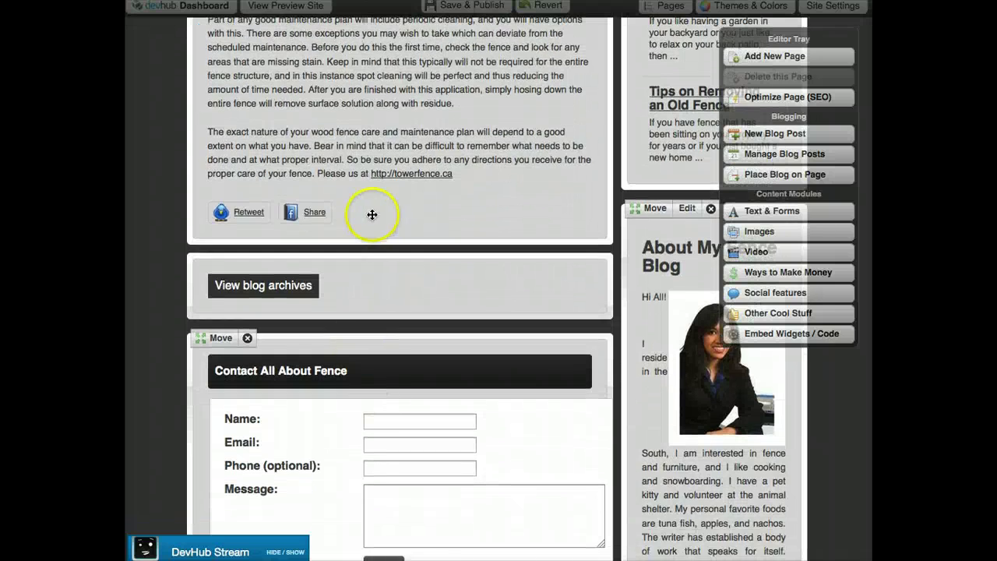
scroll(376, 218, up, 6)
scroll(377, 222, up, 2)
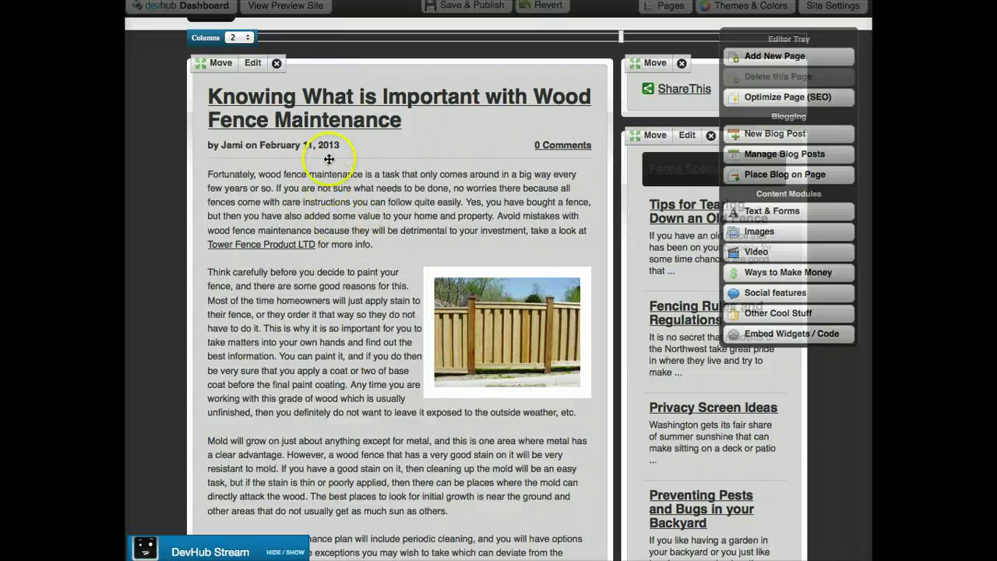
click(271, 294)
click(282, 298)
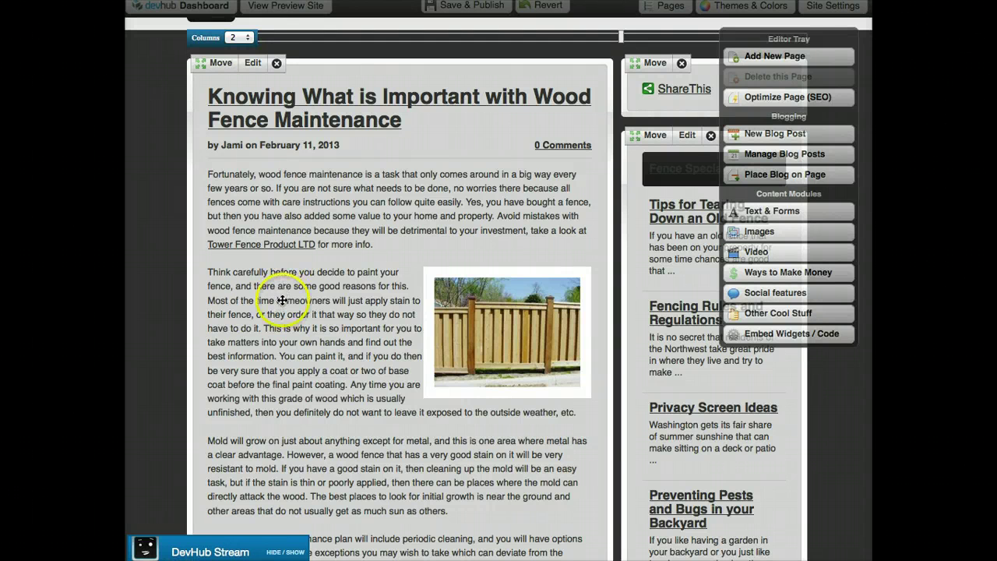
scroll(281, 299, down, 15)
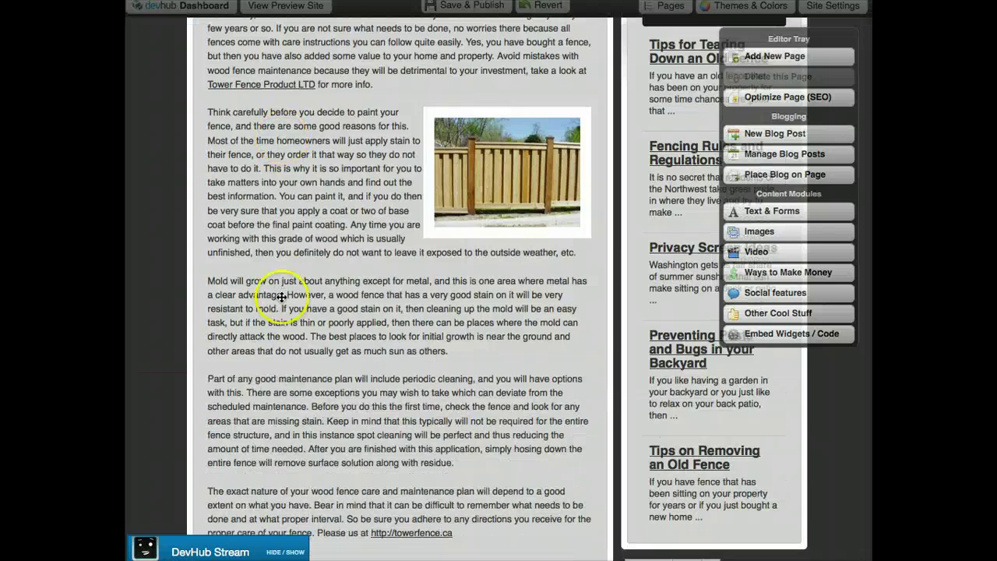
scroll(280, 297, down, 10)
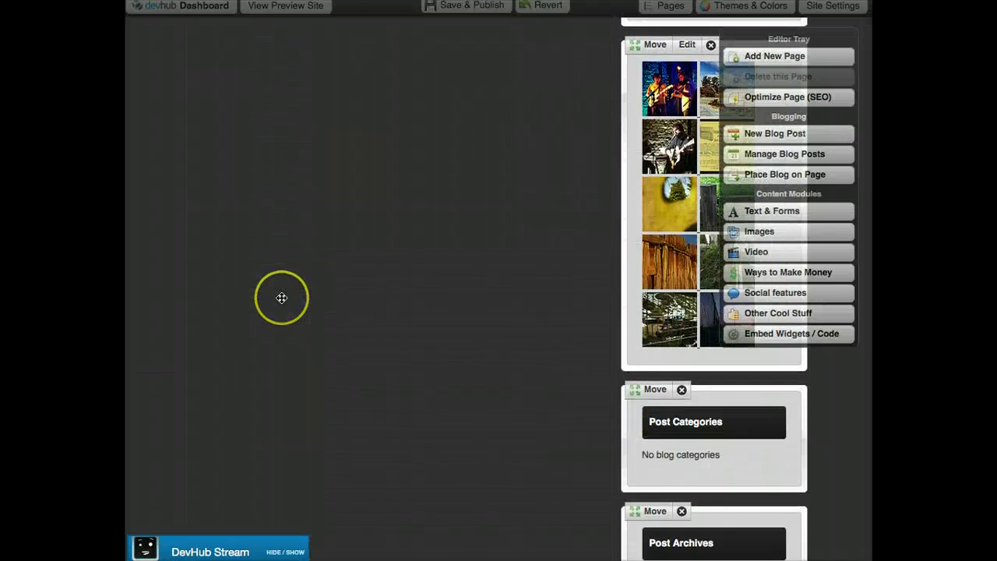
scroll(280, 296, up, 3)
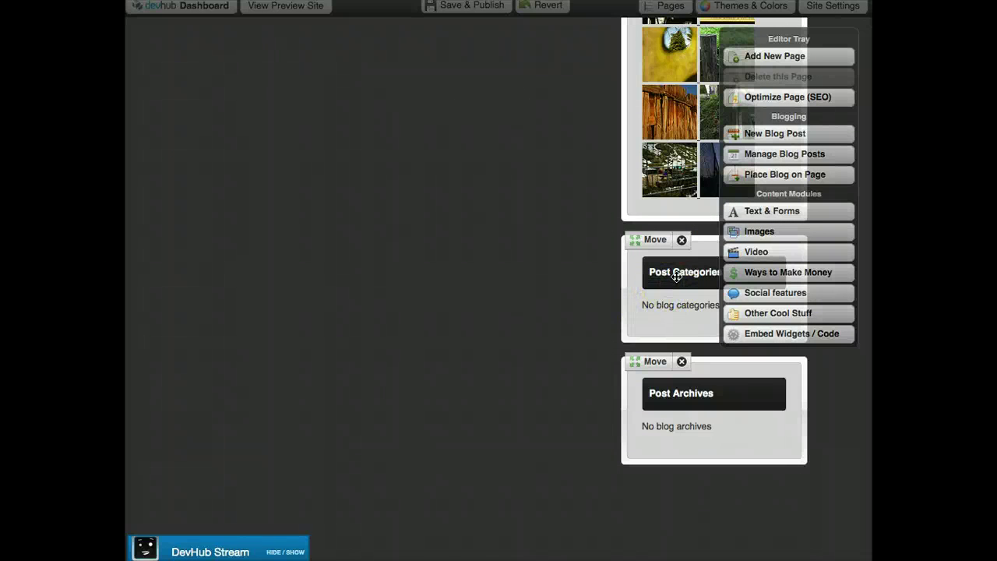
scroll(670, 283, up, 10)
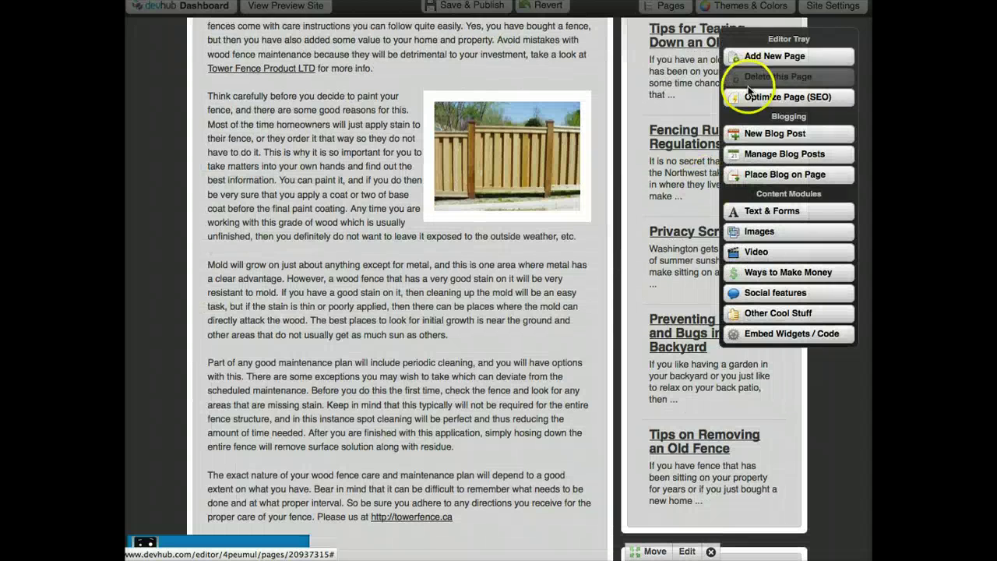
Add a blog category named Pet Fences, described as "These are fences to keep your pets safe.", and show it in the category list
click(793, 156)
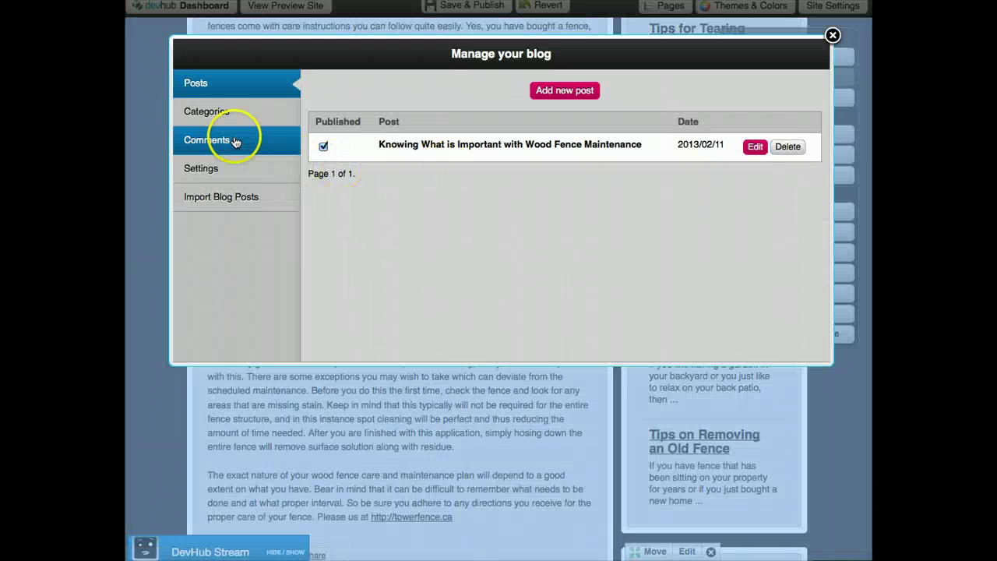
click(232, 118)
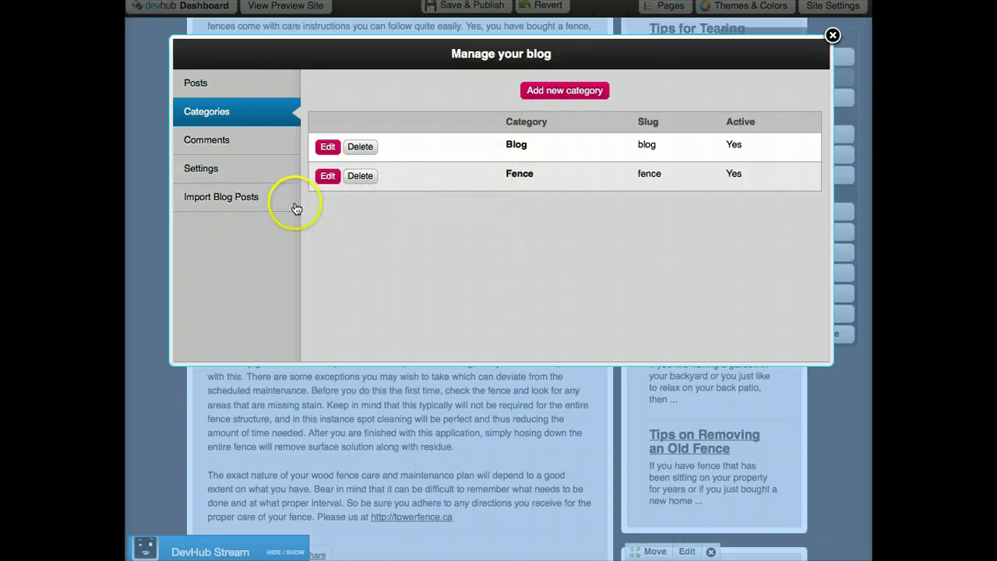
click(555, 94)
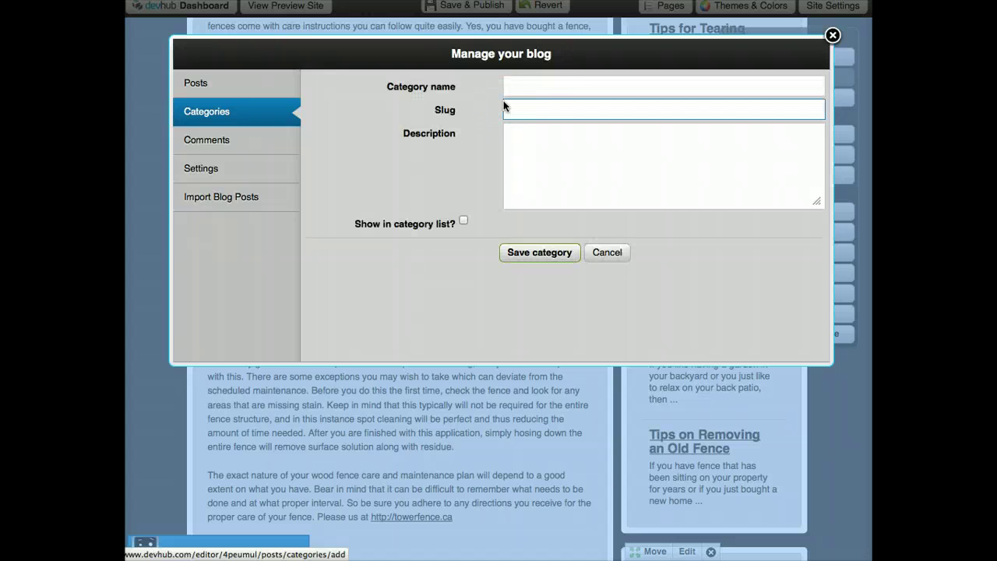
click(533, 90)
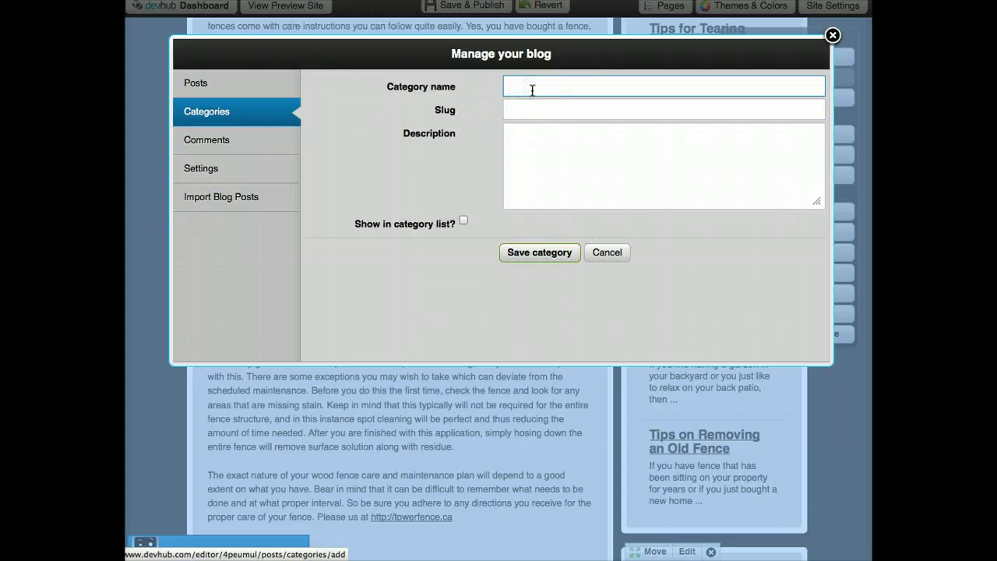
text(Pet Fences)
click(506, 199)
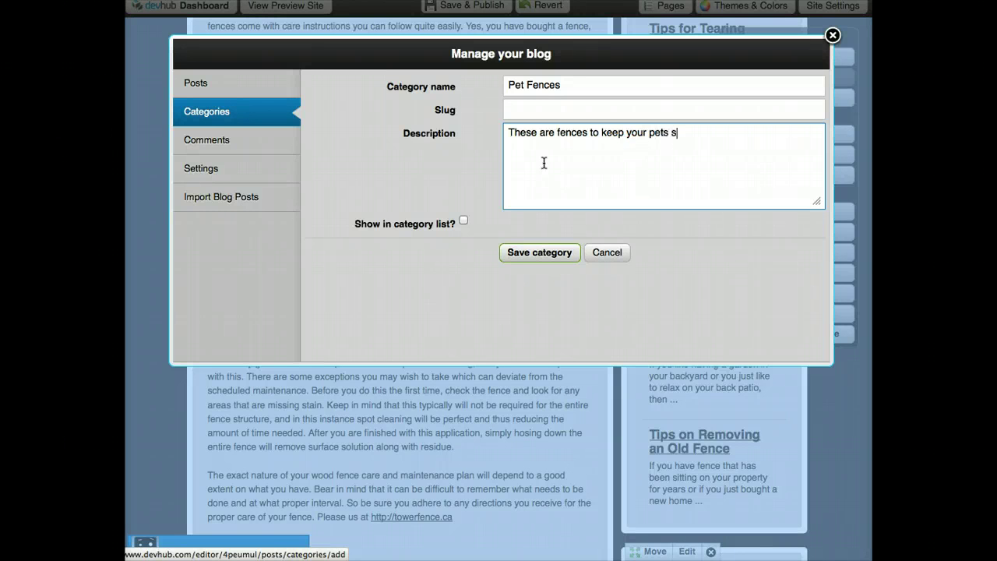
click(485, 235)
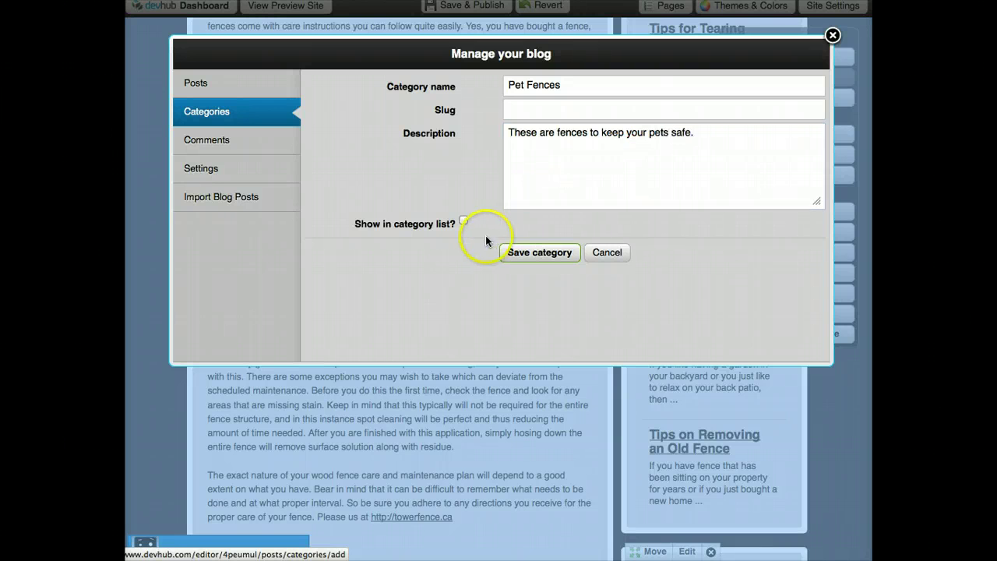
click(463, 220)
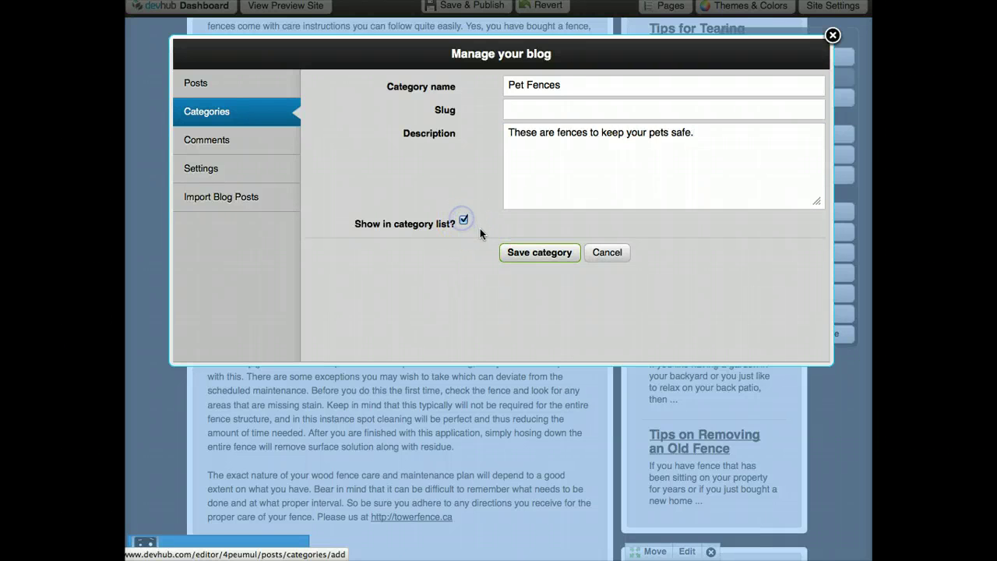
click(527, 257)
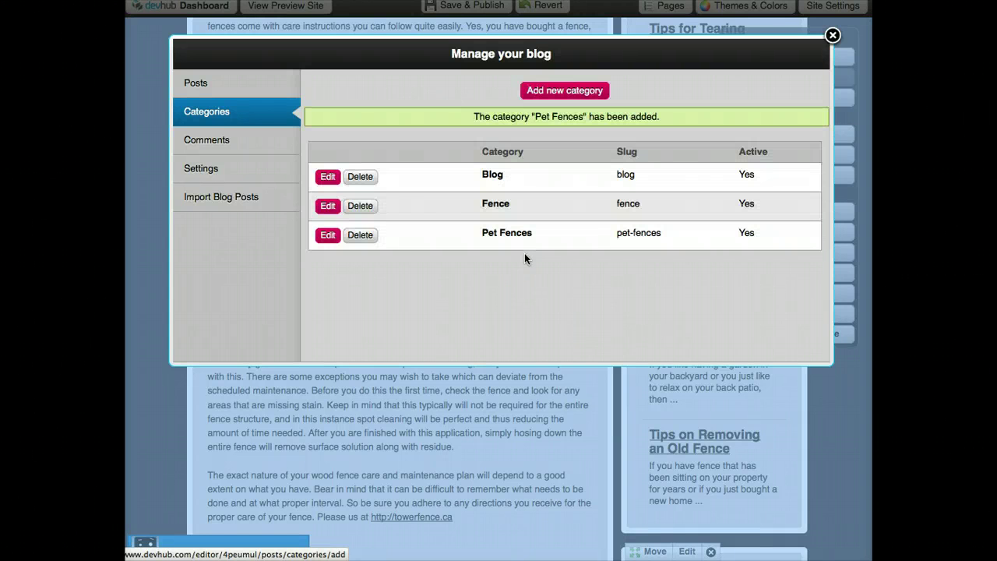
Check the settings of the existing Fence category and save it
click(329, 205)
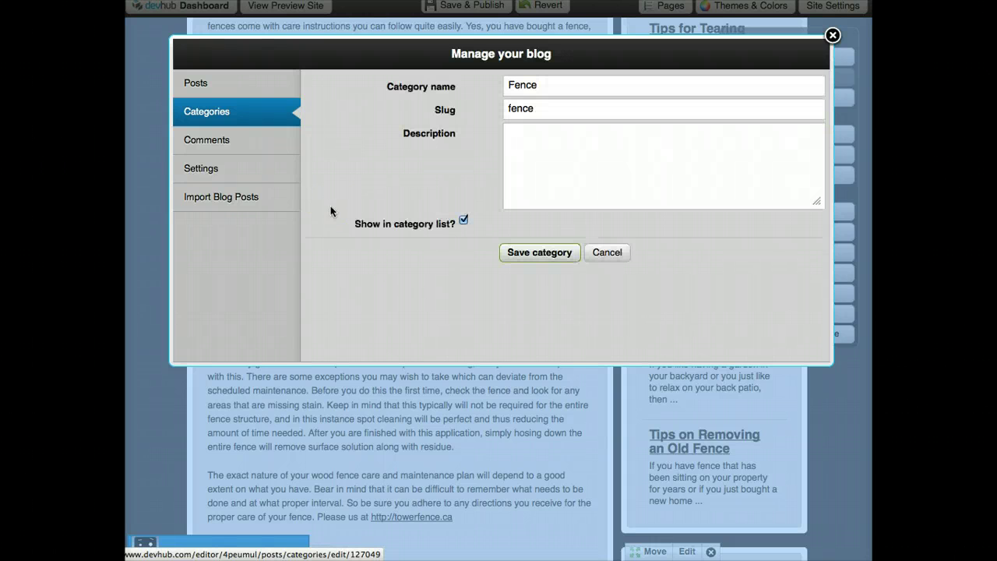
click(528, 255)
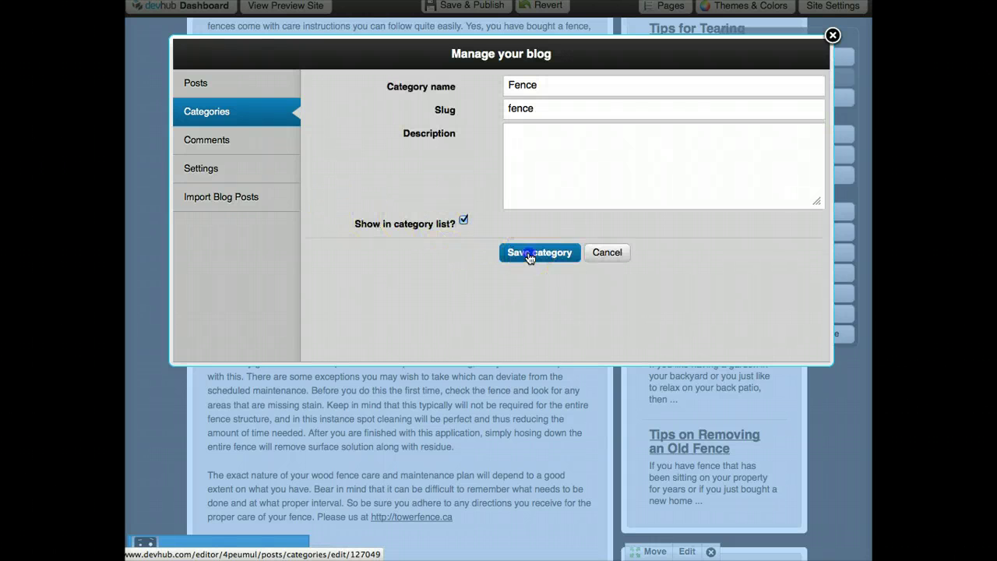
Rename the Fence category to Fences with the slug fences, describe it as "General discussion about fences.", and save it
click(541, 158)
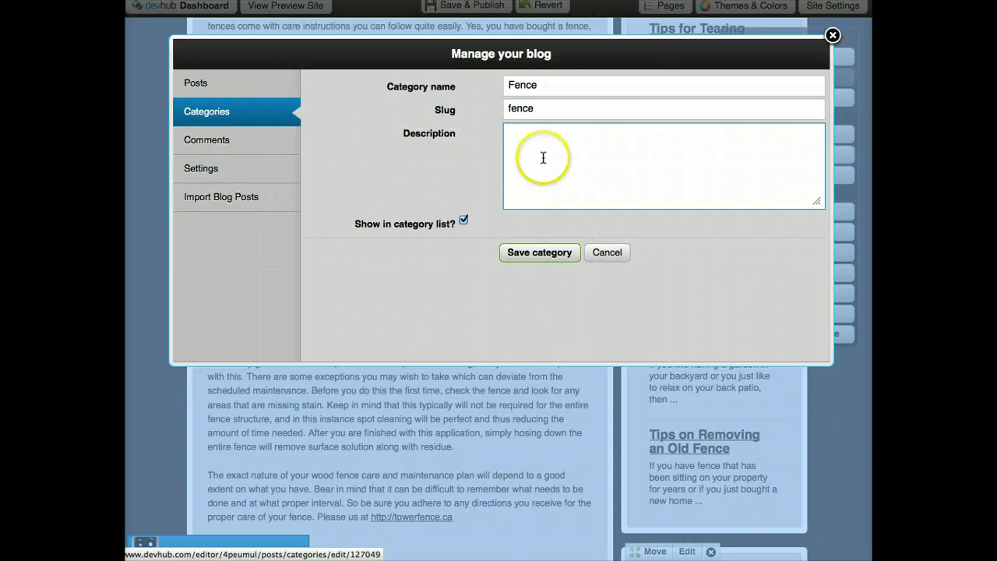
click(554, 85)
text(s)
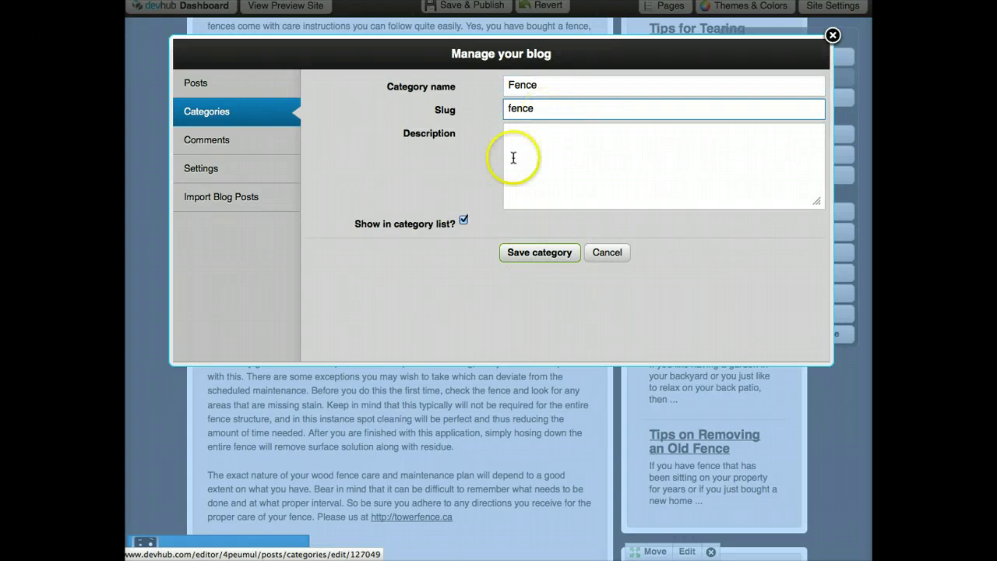
click(551, 127)
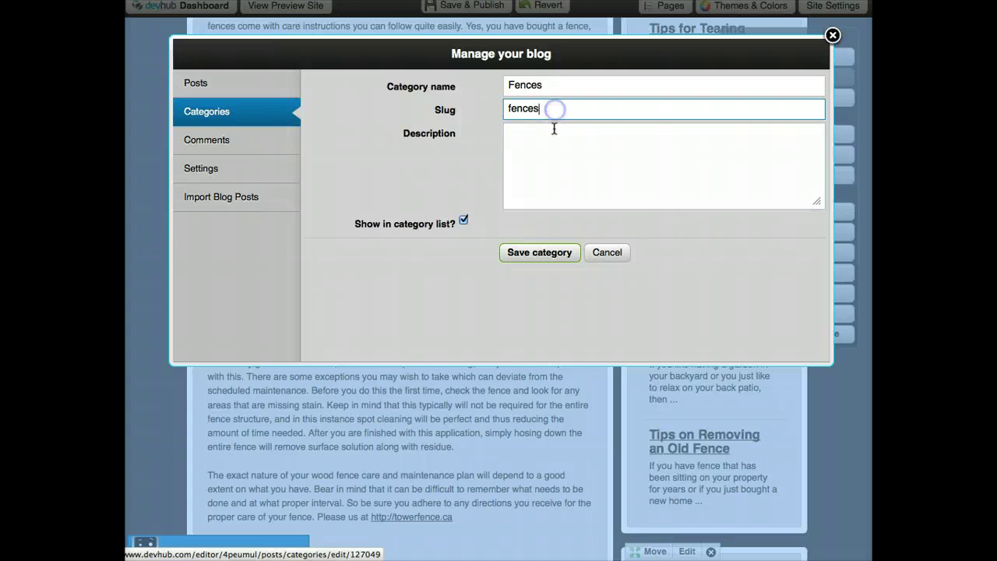
click(543, 152)
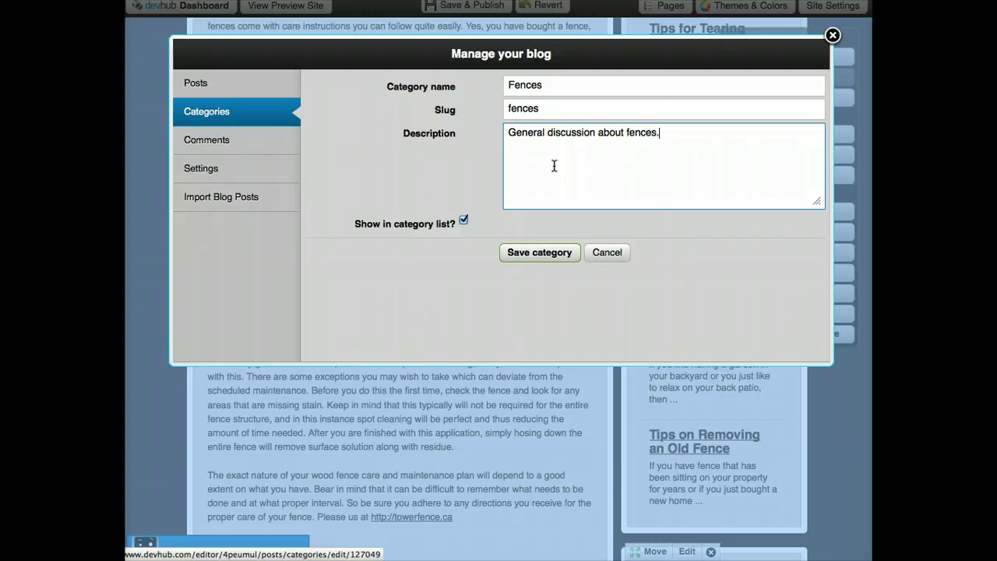
click(530, 252)
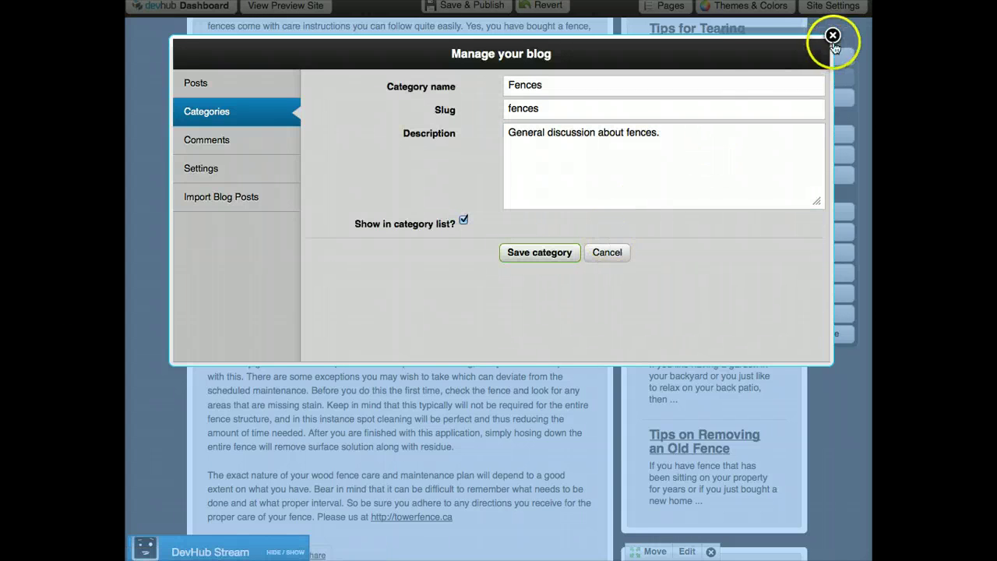
Review the blog's author, comment, posts-per-page and feed settings, and close the blog manager without editing them
click(234, 168)
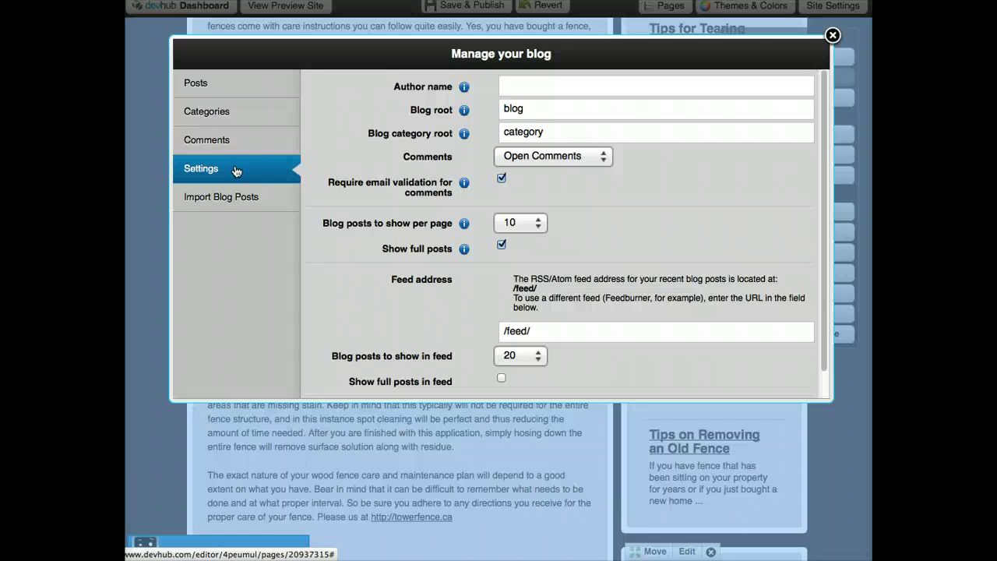
click(786, 87)
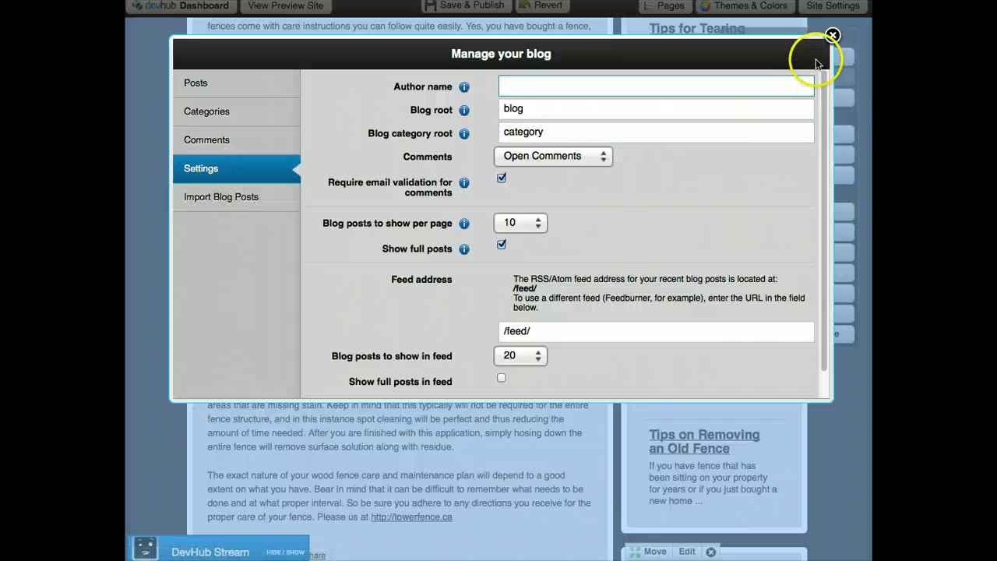
click(832, 35)
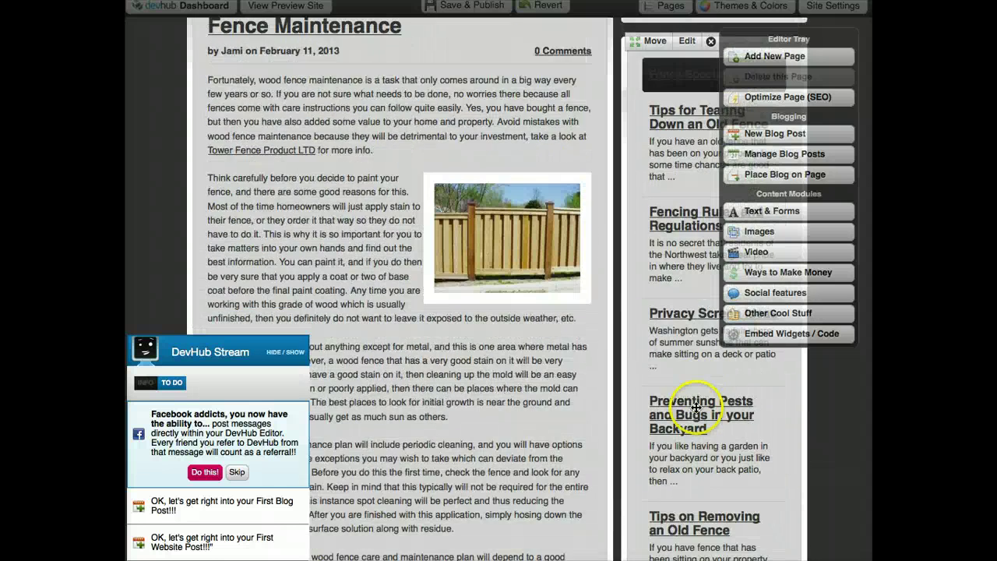
Open the main blog module's settings and save it with posts shown from all categories
scroll(423, 285, up, 5)
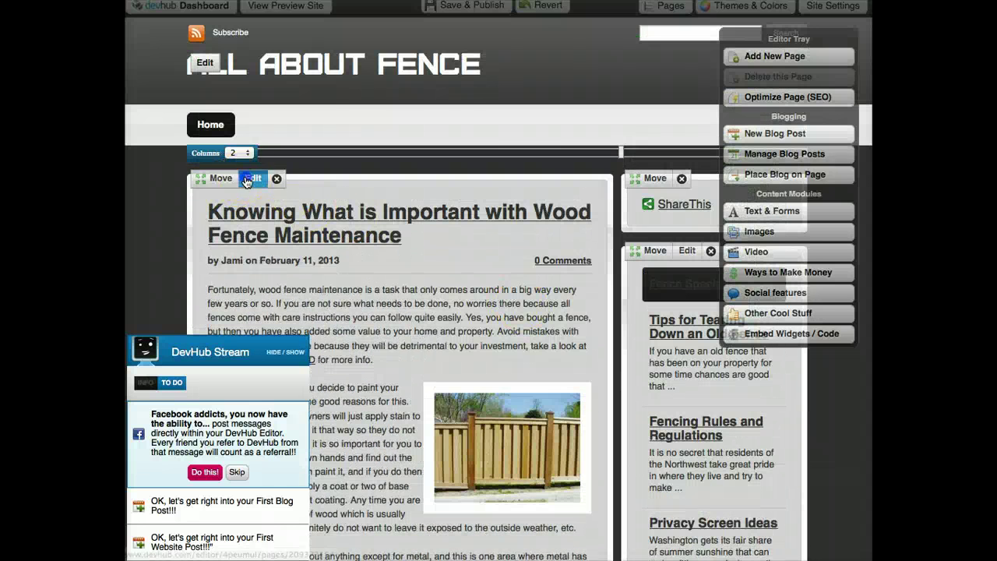
click(250, 178)
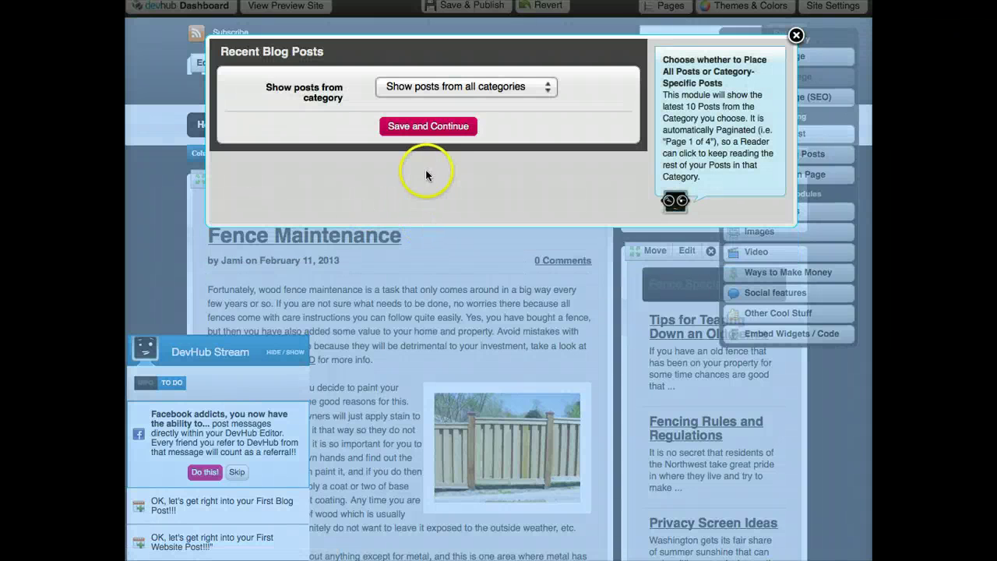
click(465, 125)
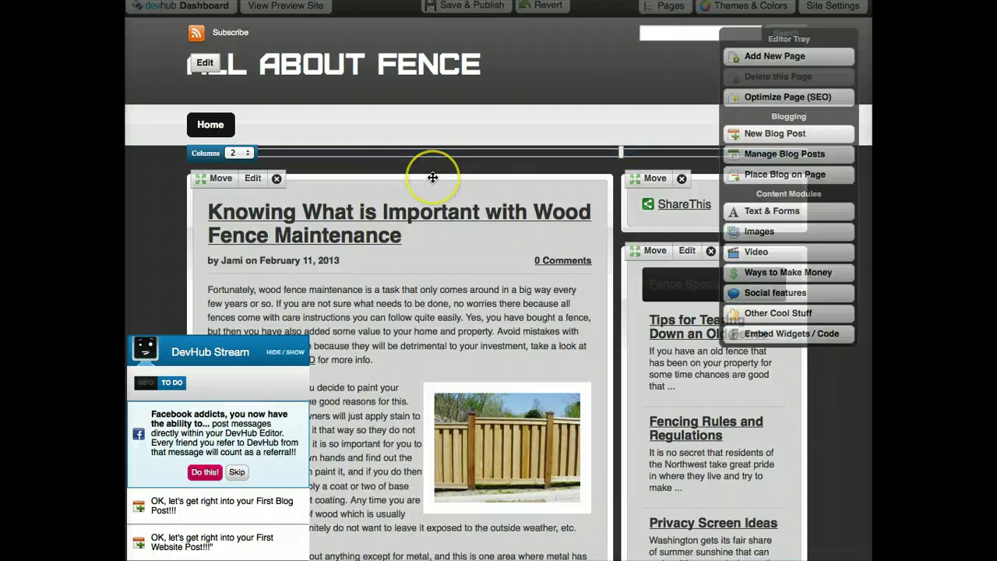
Open the wood fence maintenance post for editing, check its assigned categories and save it, and collapse the DevHub Stream
scroll(432, 177, down, 3)
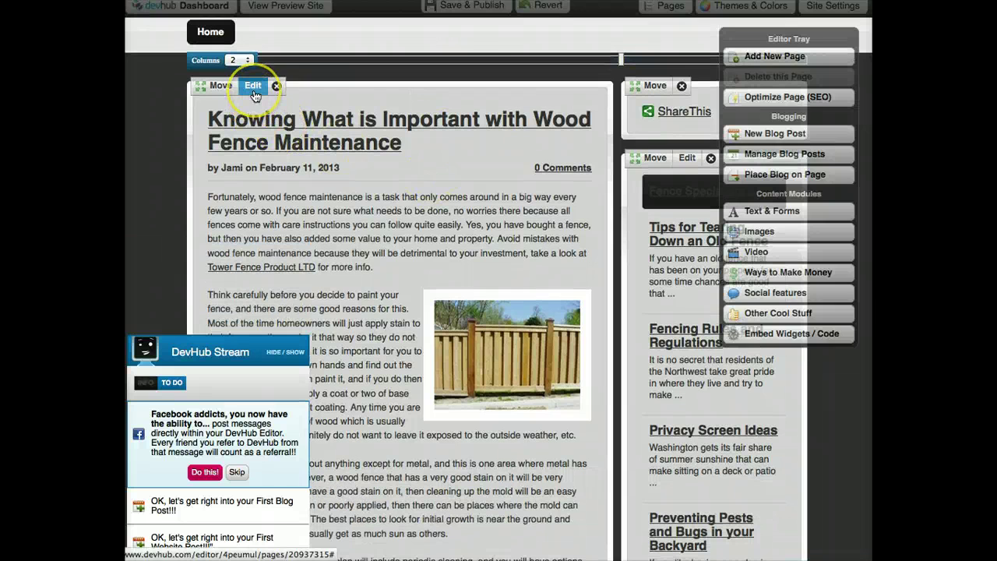
click(811, 156)
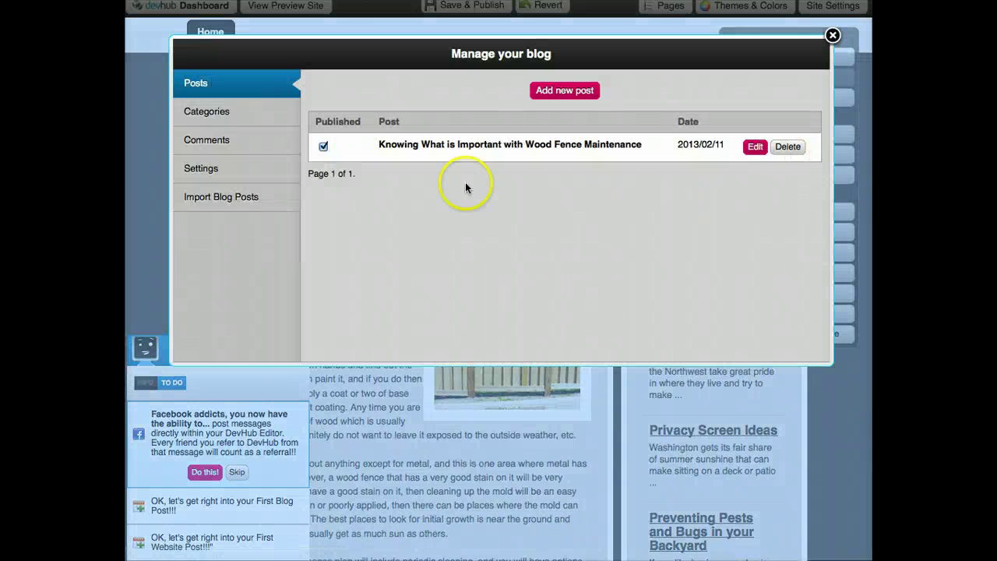
click(755, 147)
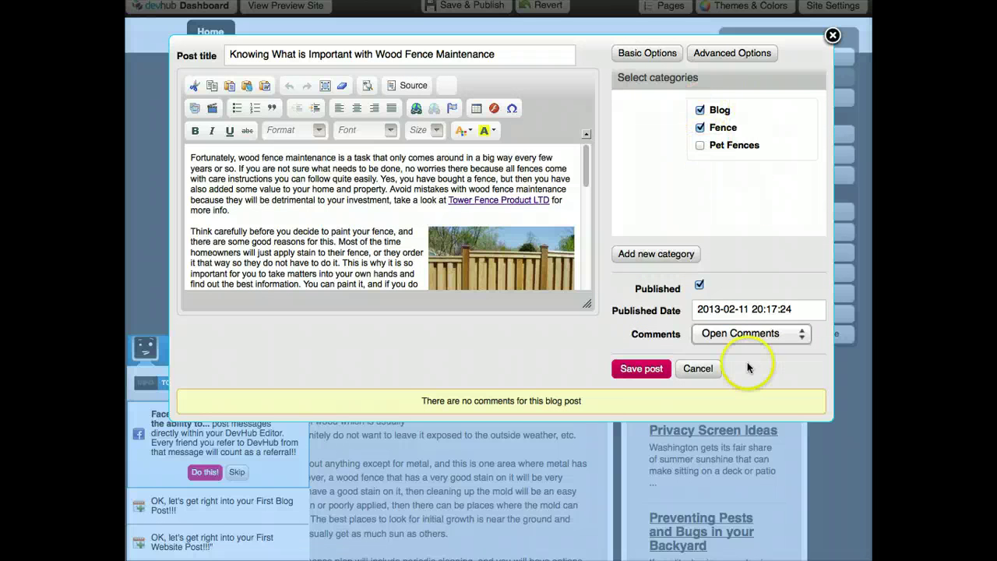
click(640, 369)
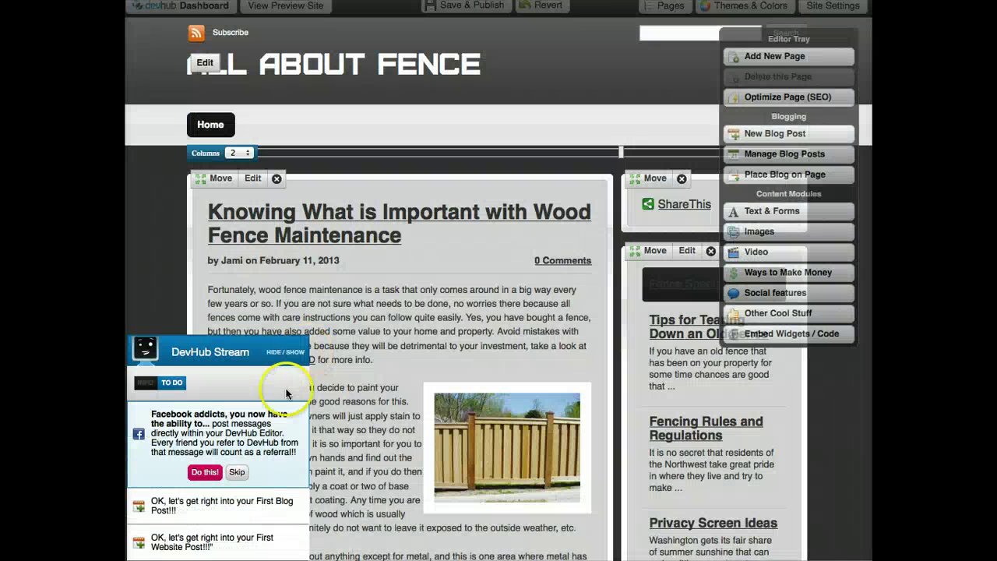
click(282, 351)
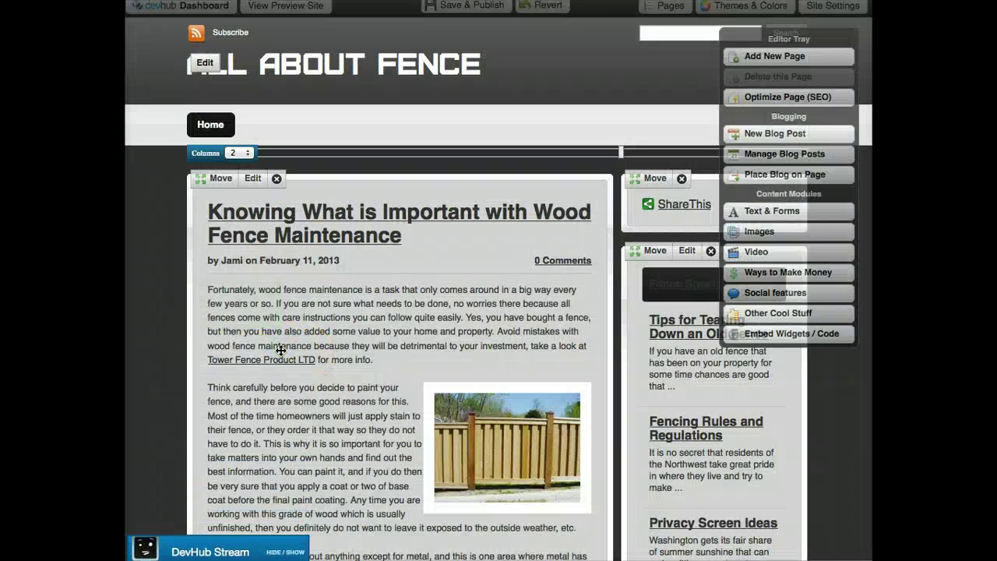